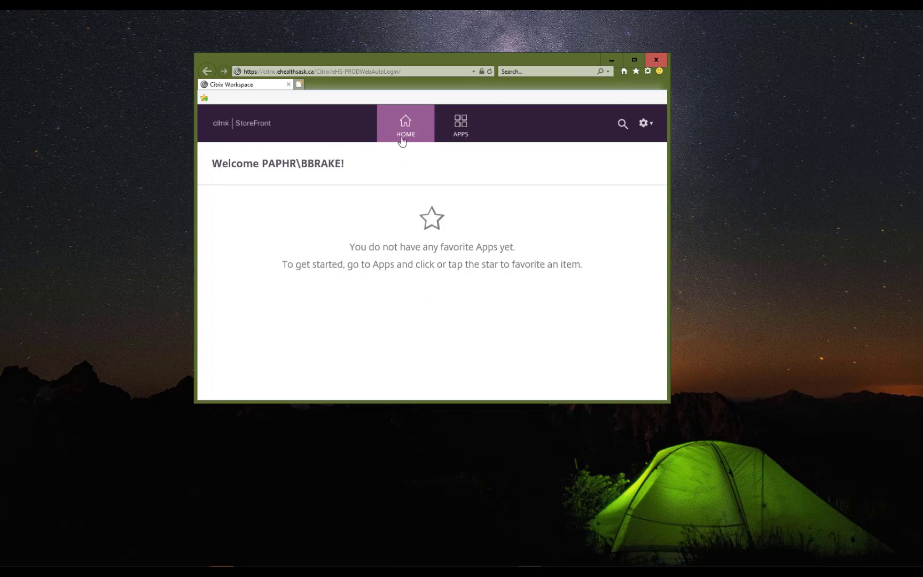
# Step: Star the SCM PAPHR - Allscripts Gateway tile under Apps, then go back to the Home page
pyautogui.click(462, 133)
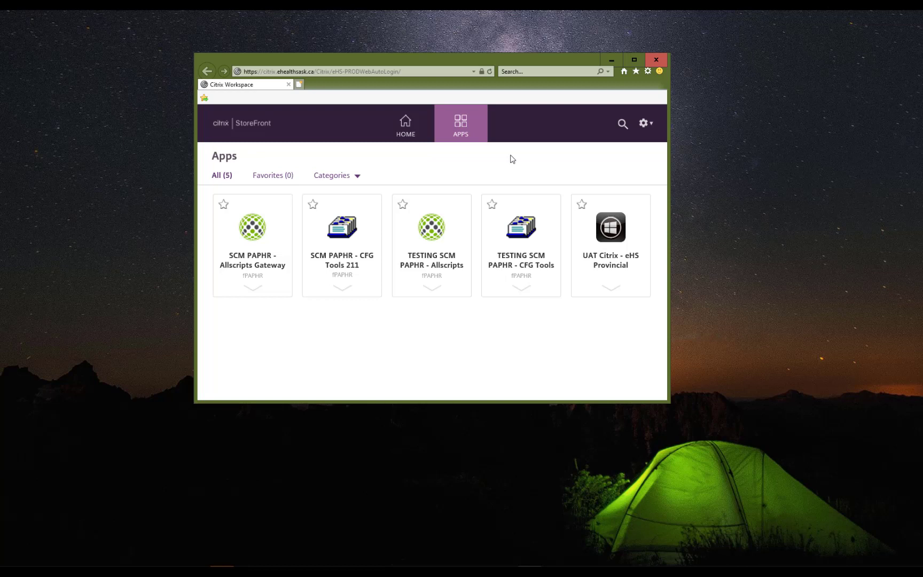
pyautogui.click(223, 208)
pyautogui.click(398, 140)
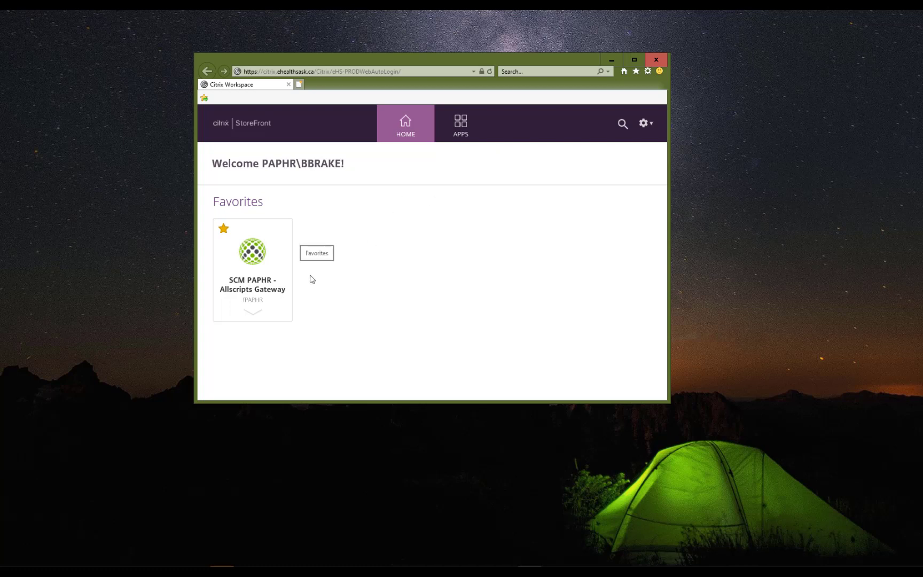
# Step: Launch the favorited SCM PAPHR - Allscripts Gateway app from the StoreFront home page
pyautogui.click(253, 257)
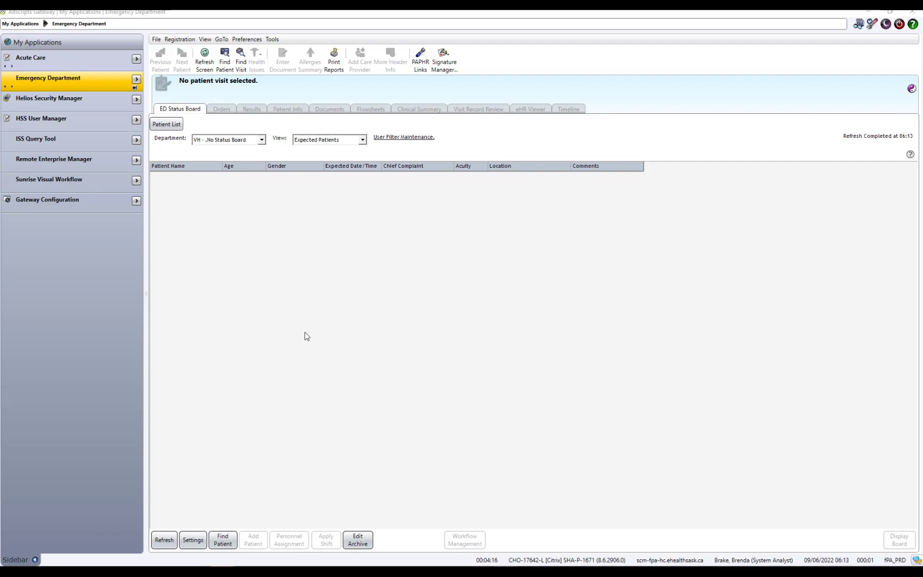
# Step: Select Emergency Department in My Applications and hide the sidebar to widen the Status Board
pyautogui.click(35, 559)
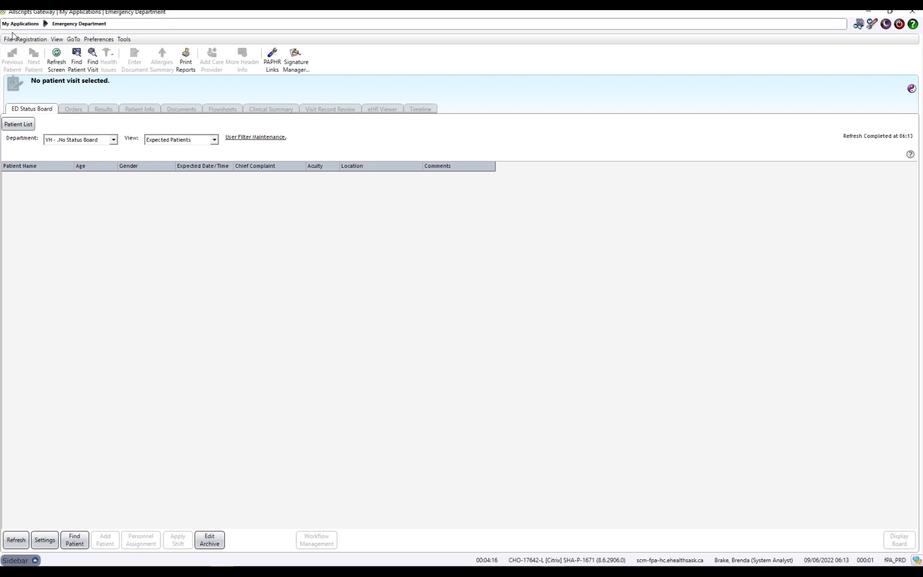
pyautogui.click(45, 24)
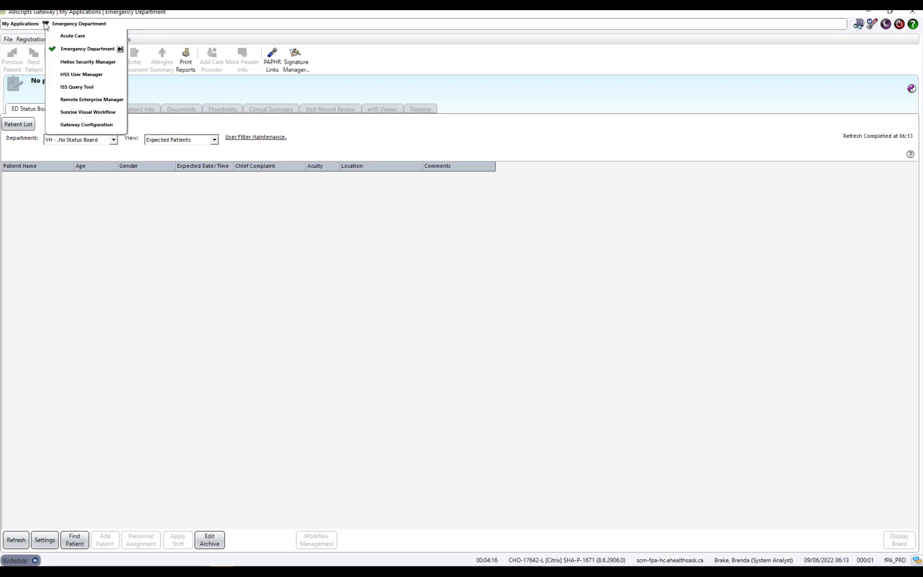
pyautogui.click(72, 51)
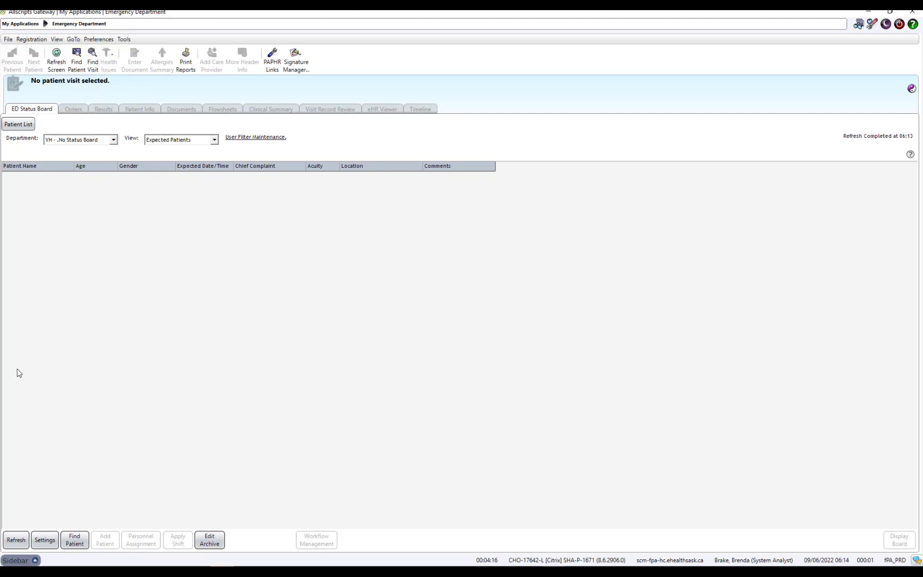
pyautogui.click(35, 560)
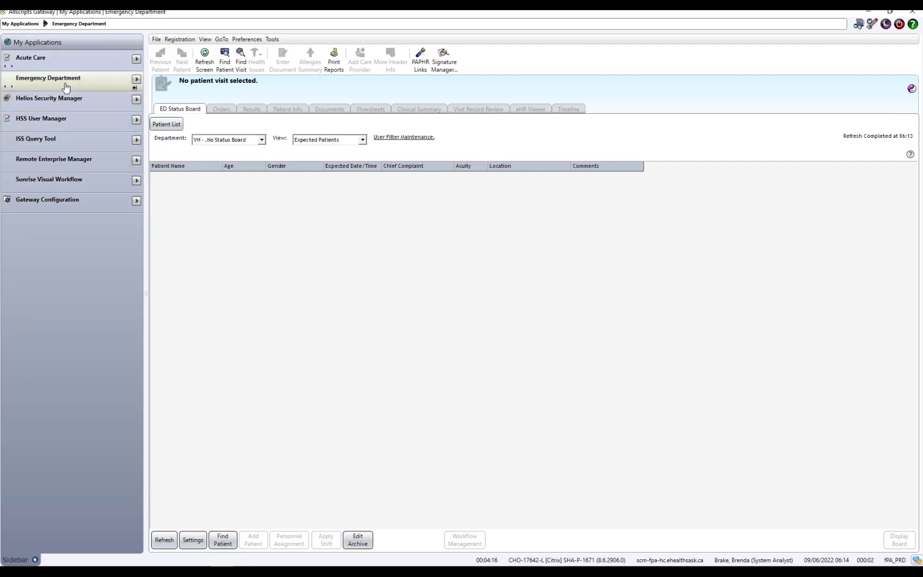
pyautogui.click(64, 84)
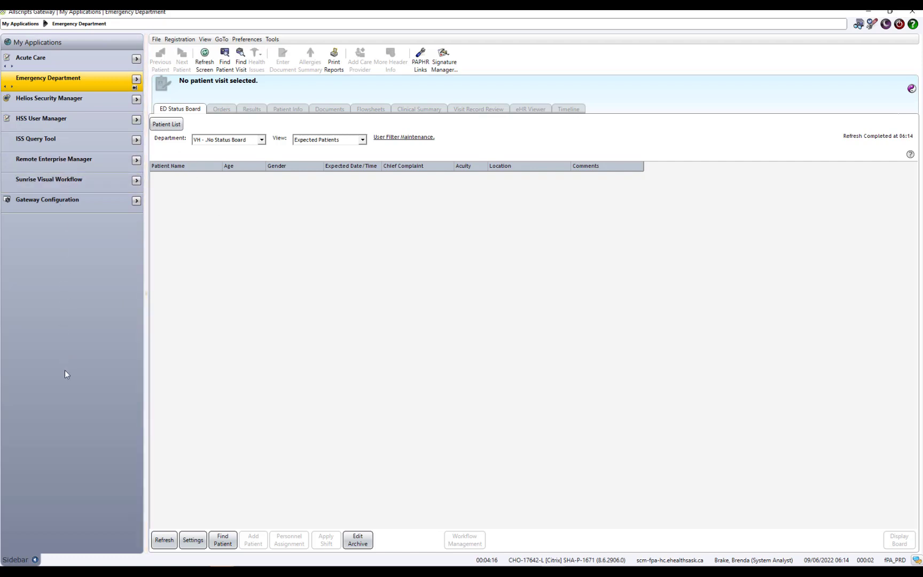
pyautogui.click(36, 560)
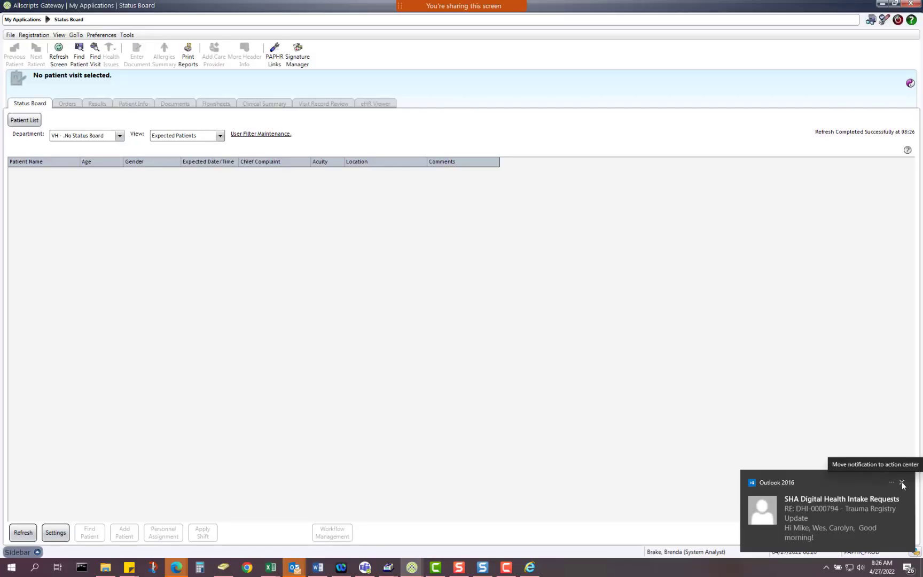
# Step: Dismiss the Outlook 2016 email notification toast
pyautogui.click(901, 483)
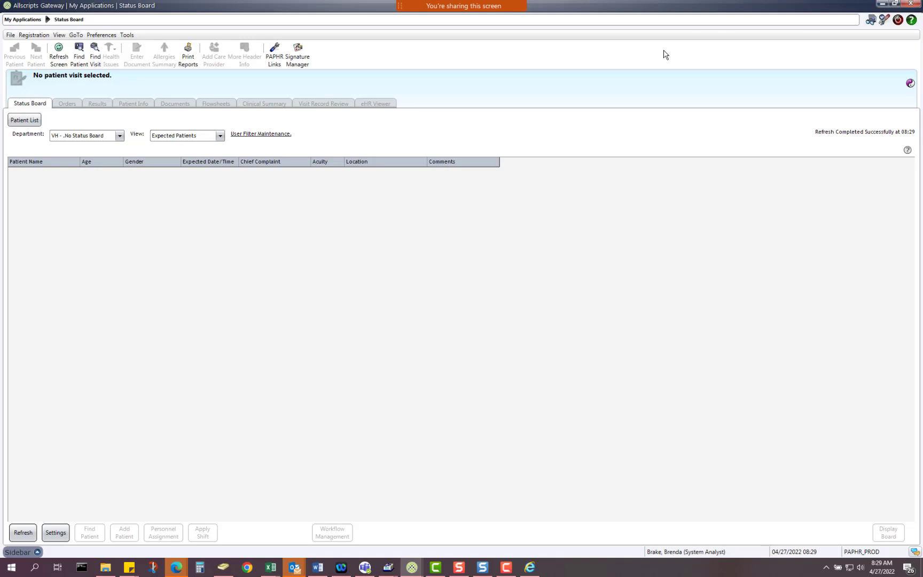
# Step: Minimize the production Status Board window and check which visit lists the Current List offers
pyautogui.click(882, 3)
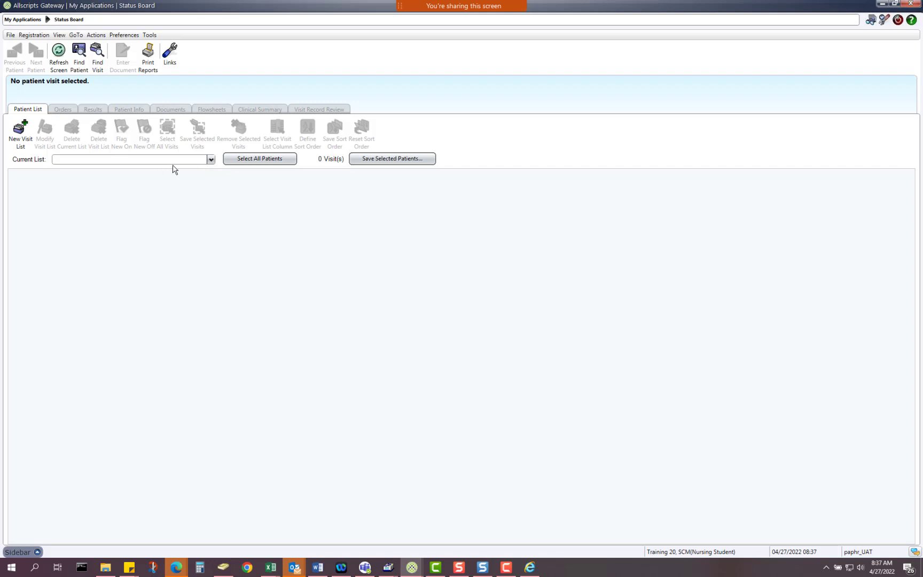
pyautogui.click(210, 161)
pyautogui.click(211, 161)
pyautogui.click(21, 129)
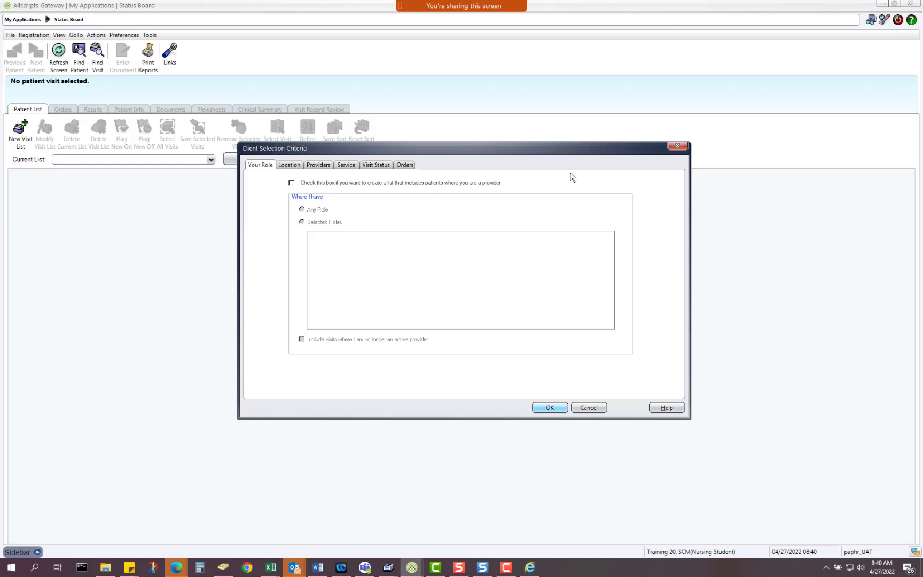
# Step: Restrict the list's location criteria to Victoria Hospital's VH-6Med inpatient unit and confirm
pyautogui.click(292, 169)
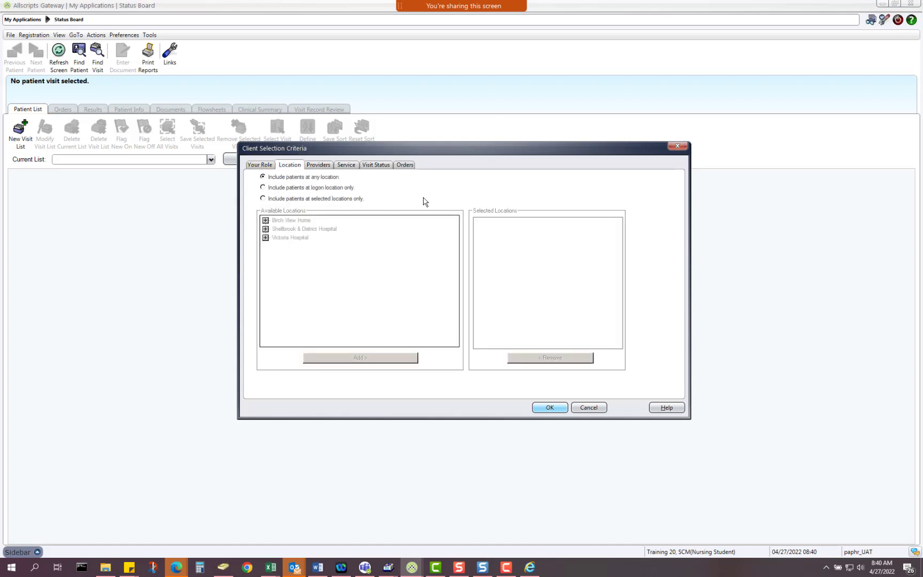
pyautogui.click(263, 199)
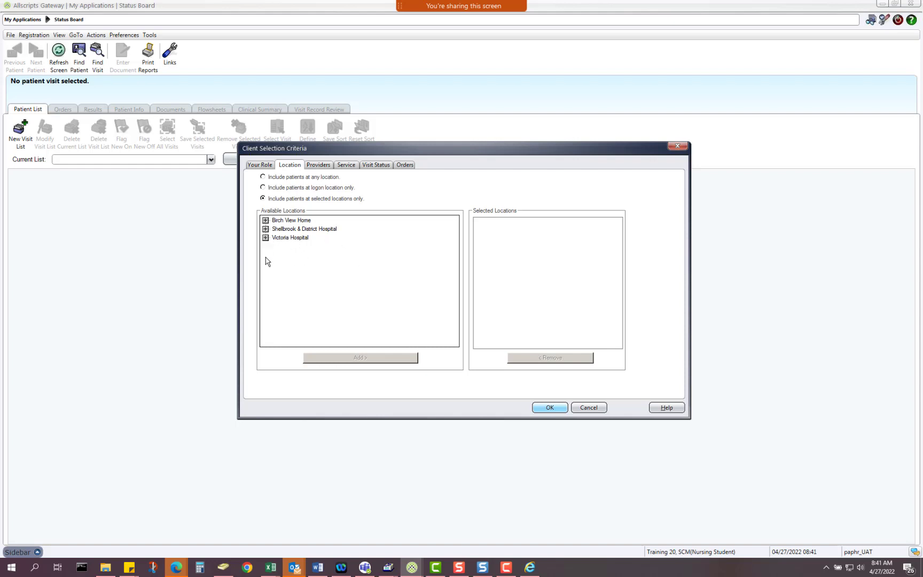
pyautogui.click(265, 238)
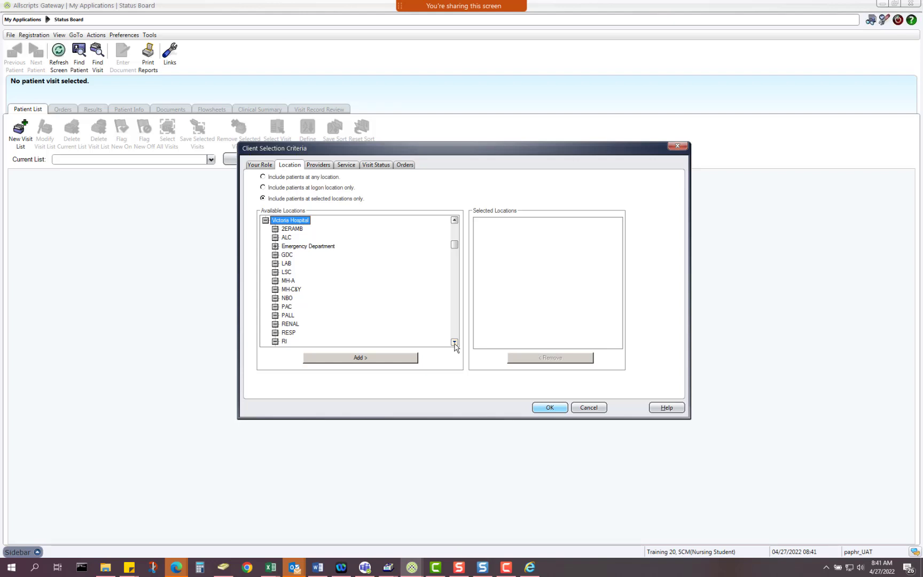
pyautogui.scroll(-3, 454, 346)
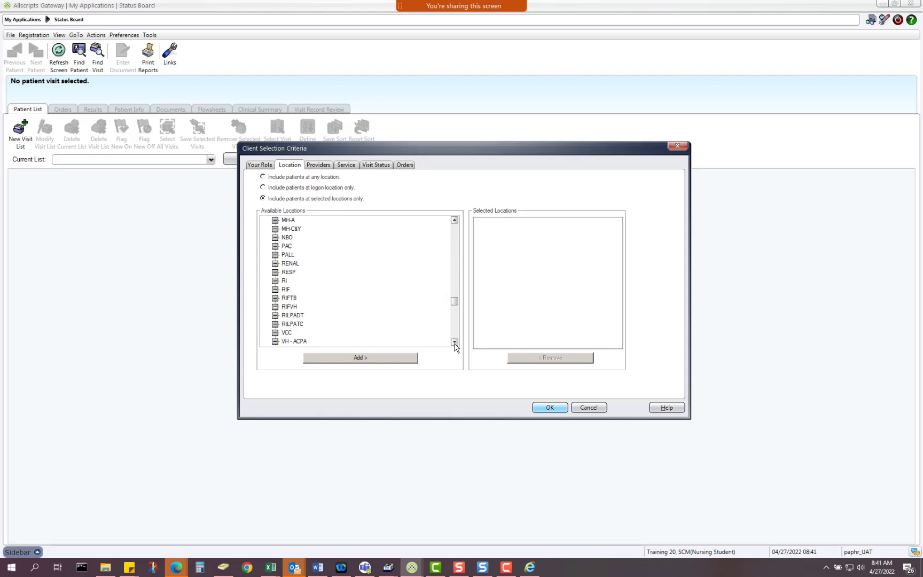
pyautogui.scroll(-1, 455, 346)
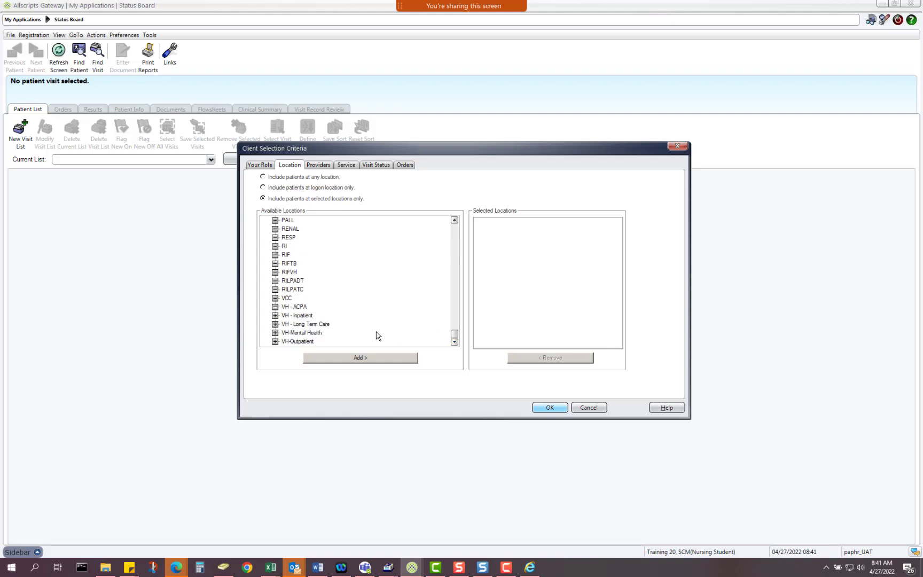
pyautogui.click(275, 316)
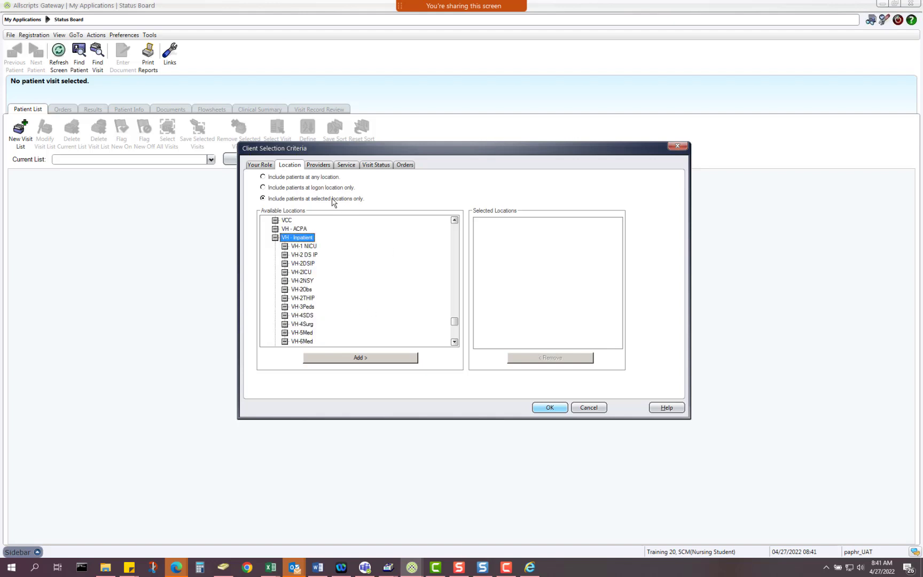
pyautogui.click(454, 342)
pyautogui.click(454, 342)
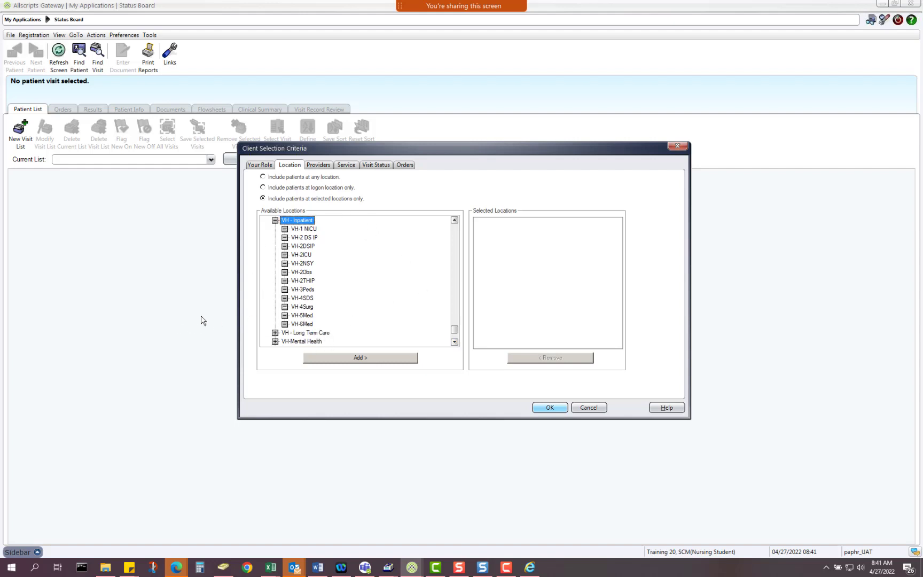
pyautogui.click(304, 324)
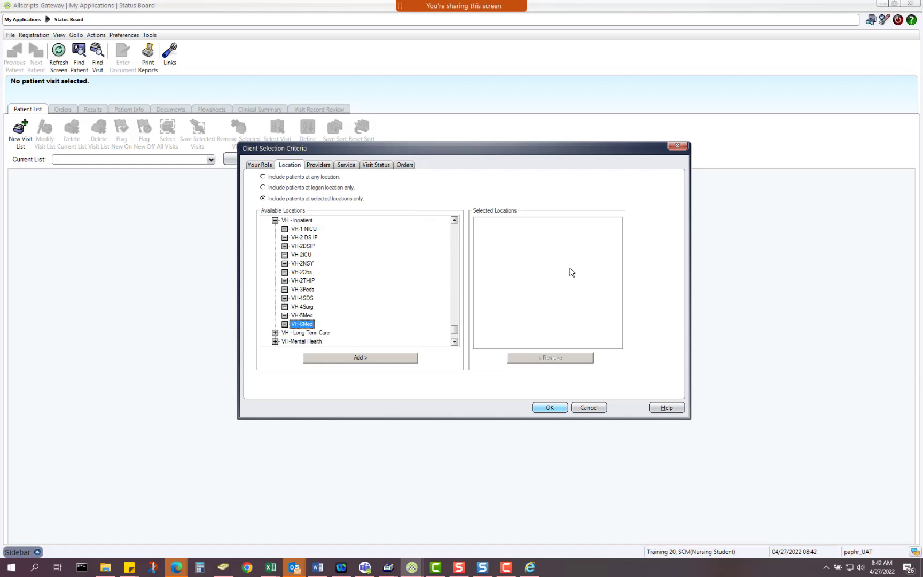
pyautogui.click(389, 358)
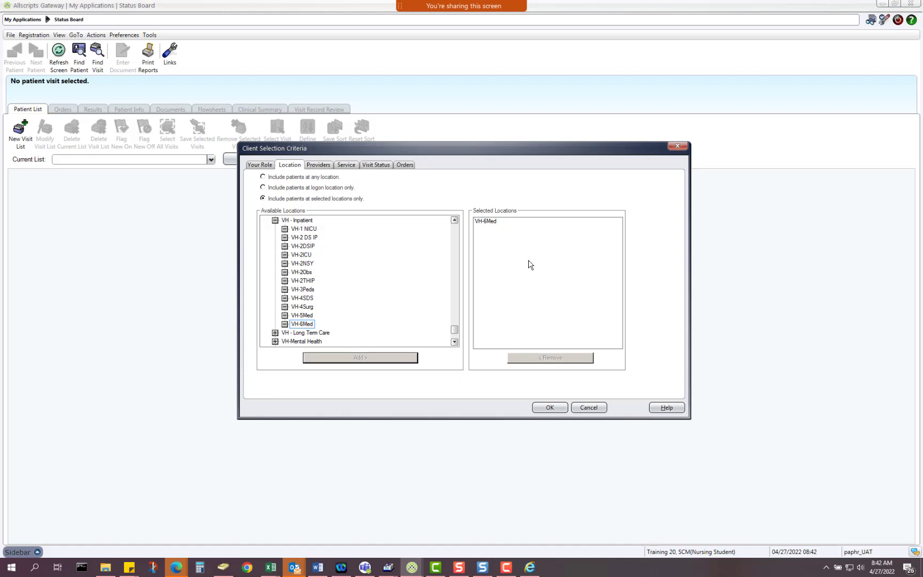
pyautogui.click(549, 407)
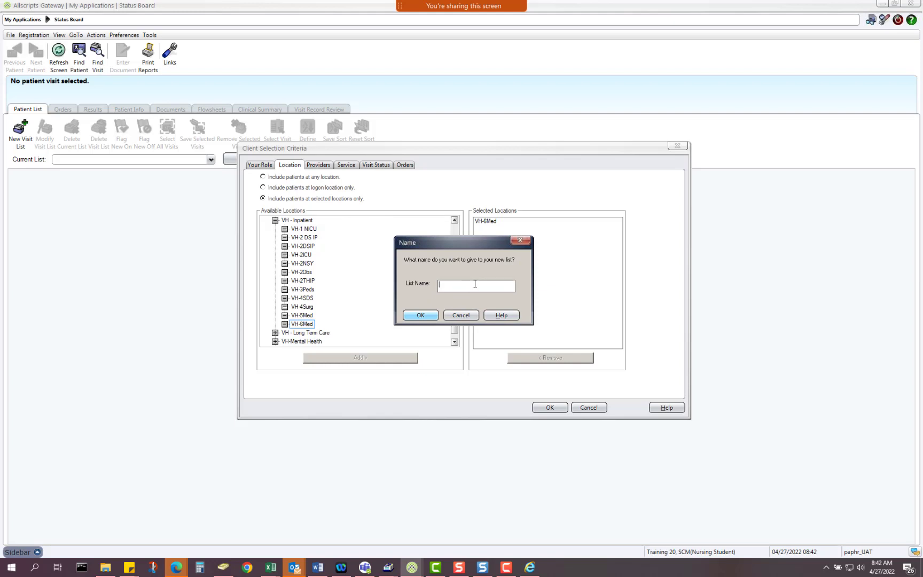
# Step: Name the new visit list 'Level 6' and save it
pyautogui.write('Level 6')
pyautogui.click(420, 316)
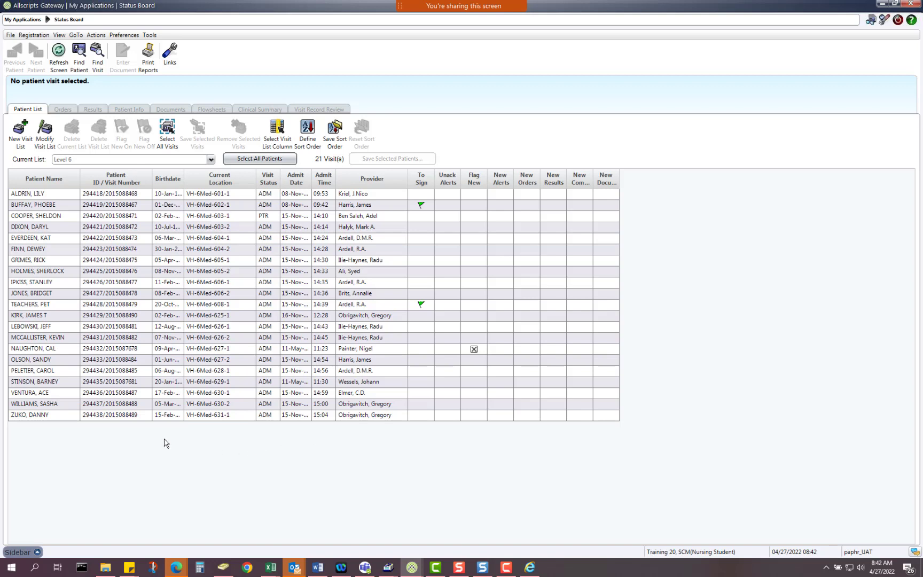
# Step: Select a patient visit in the Level 6 list and open the visit list column settings
pyautogui.click(123, 212)
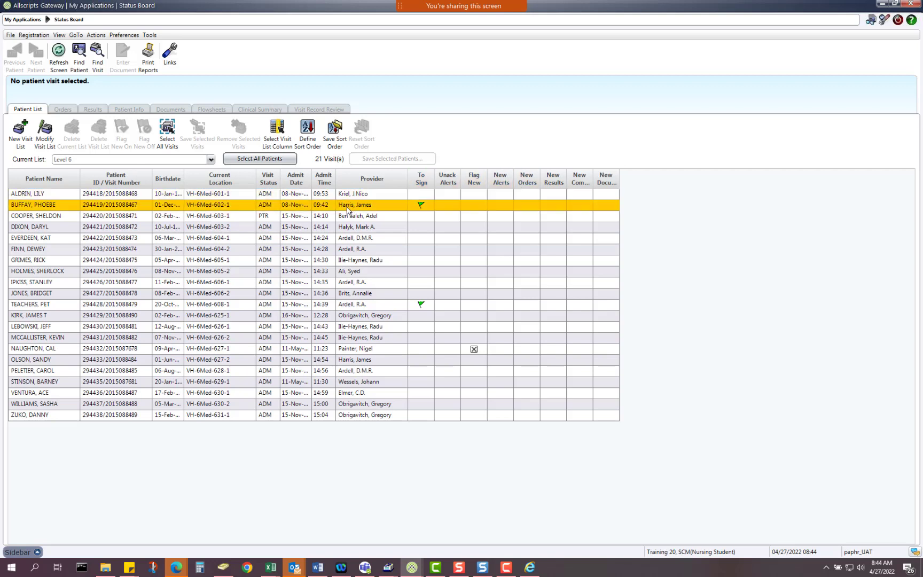
pyautogui.click(281, 126)
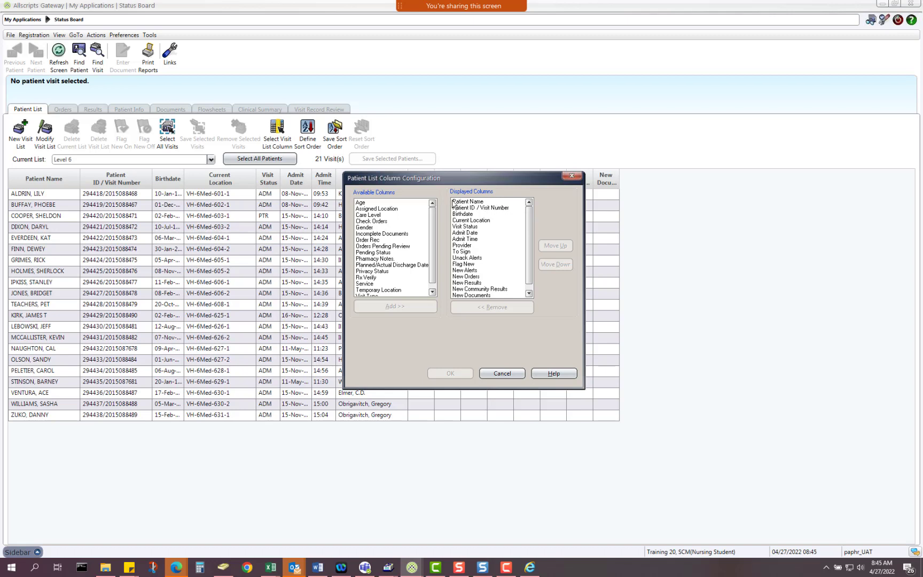
# Step: Remove the New Documents and New Community Results columns from the displayed columns
pyautogui.click(468, 244)
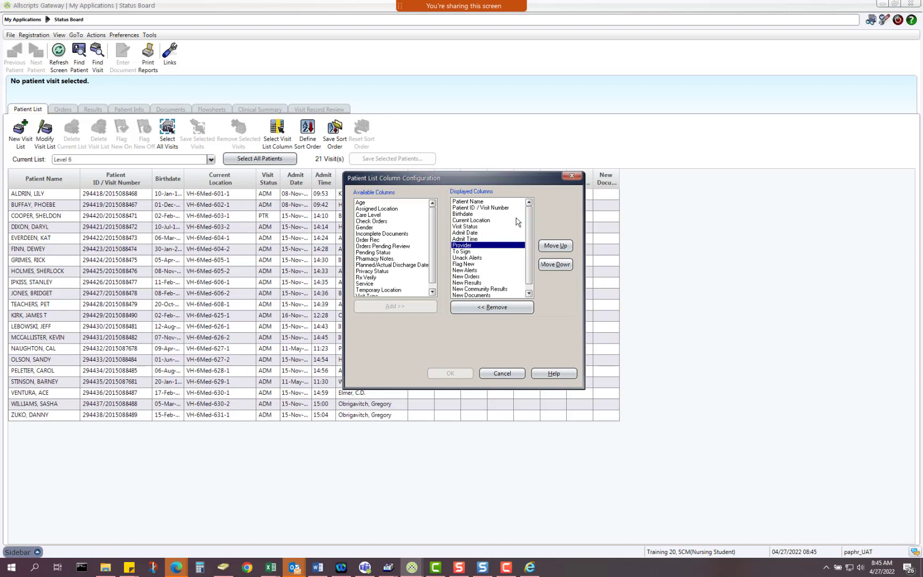
pyautogui.click(528, 292)
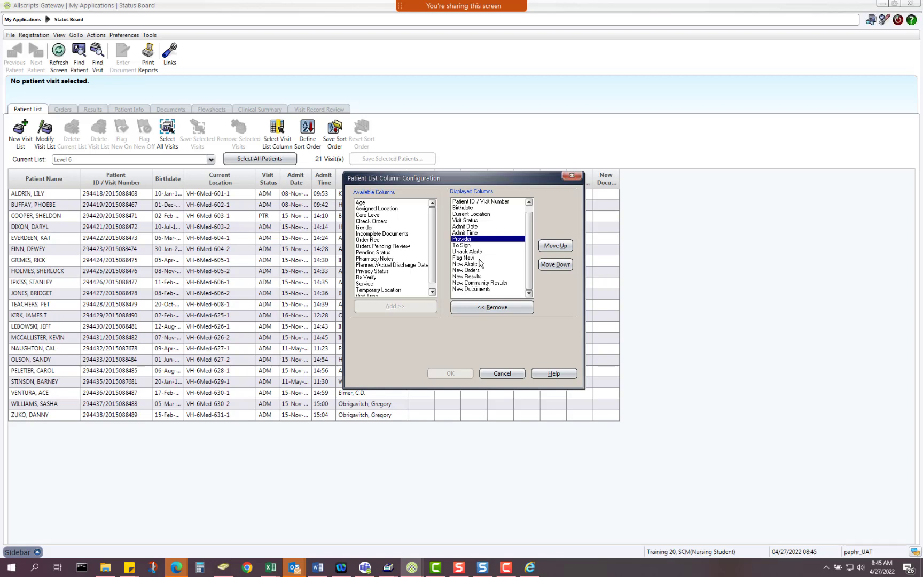
pyautogui.click(475, 290)
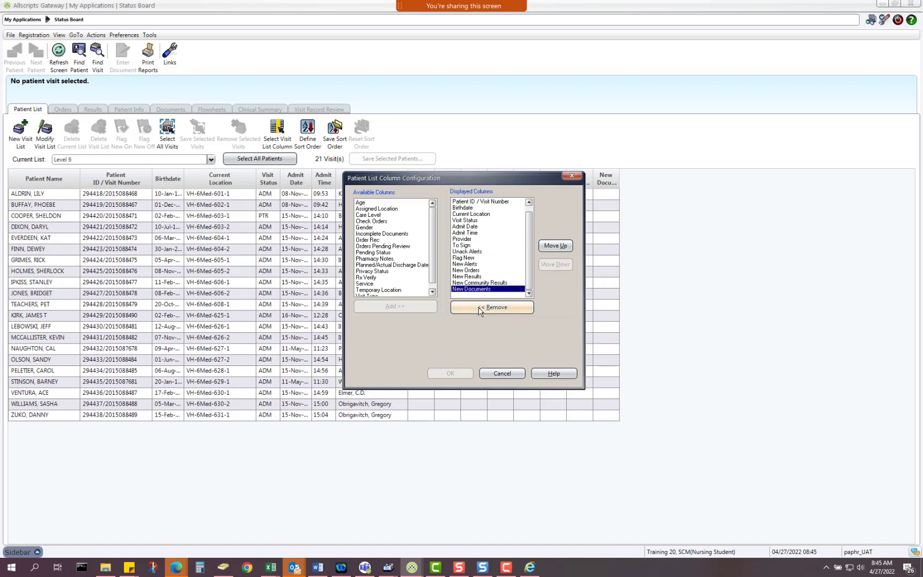
pyautogui.click(480, 309)
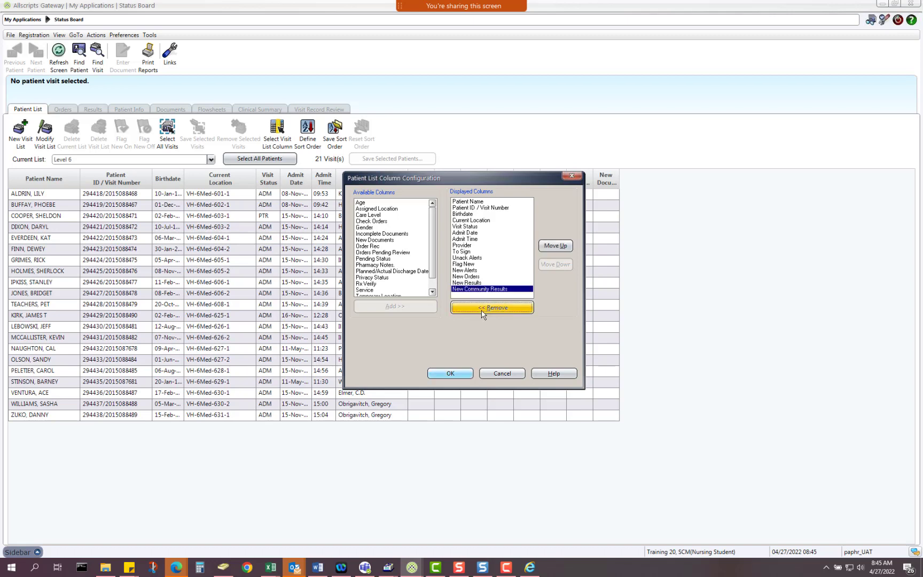
pyautogui.click(482, 309)
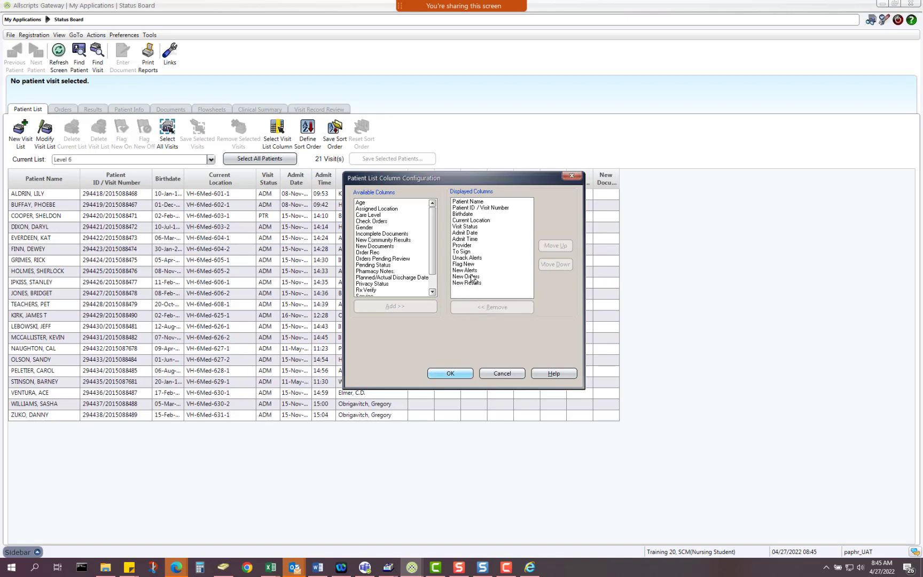
# Step: Remove the New Orders, New Alerts, Unack Alerts and To Sign columns and apply the layout
pyautogui.click(472, 277)
pyautogui.click(474, 313)
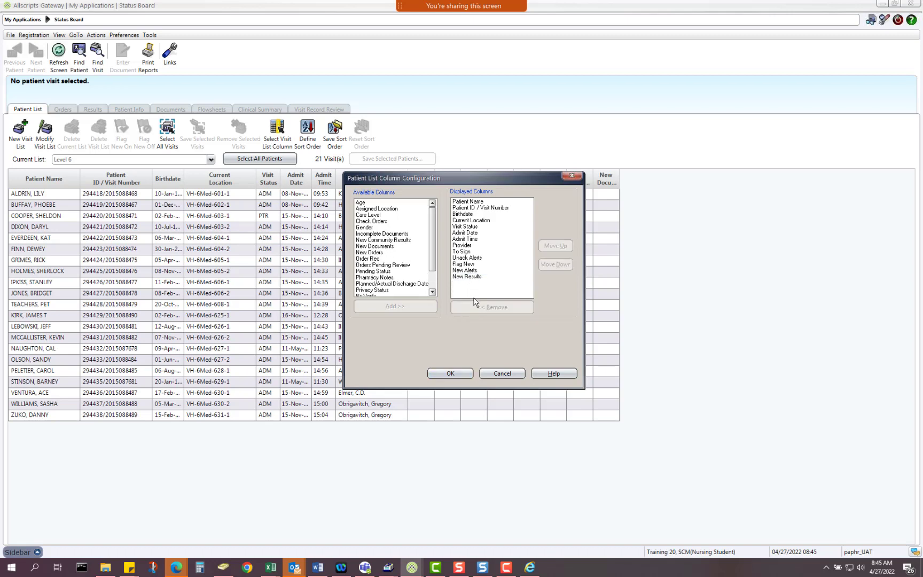
pyautogui.click(469, 270)
pyautogui.click(478, 309)
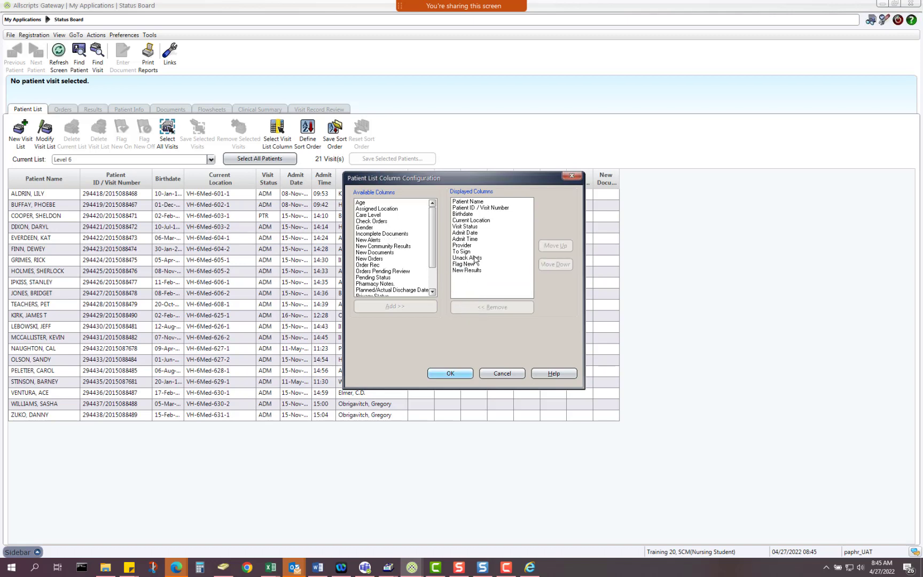
pyautogui.click(474, 258)
pyautogui.click(483, 308)
pyautogui.click(467, 252)
pyautogui.click(485, 309)
pyautogui.click(435, 373)
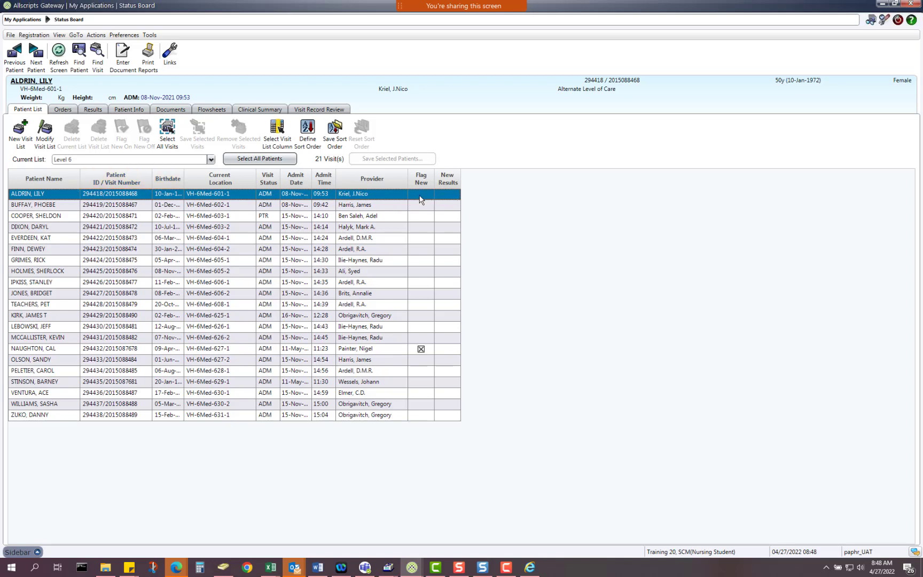
# Step: Move the Flag New mark from the VH-6Med-602-1 visit to the VH-6Med-603-1 visit
pyautogui.click(350, 205)
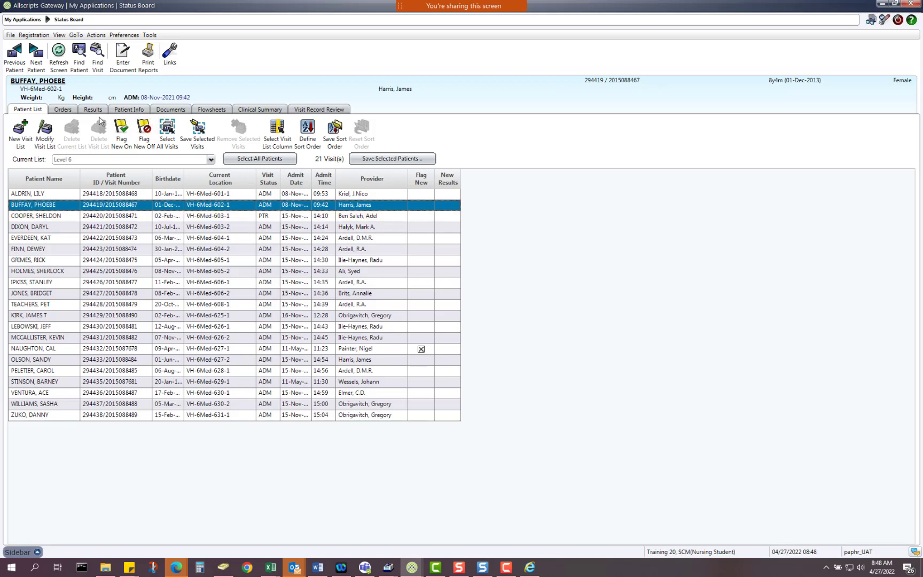
pyautogui.click(125, 133)
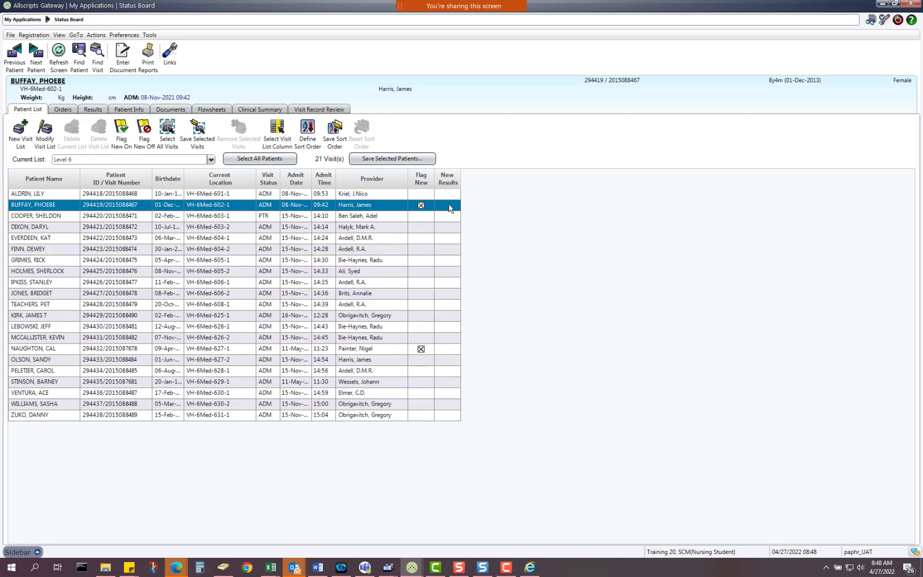
pyautogui.click(421, 206)
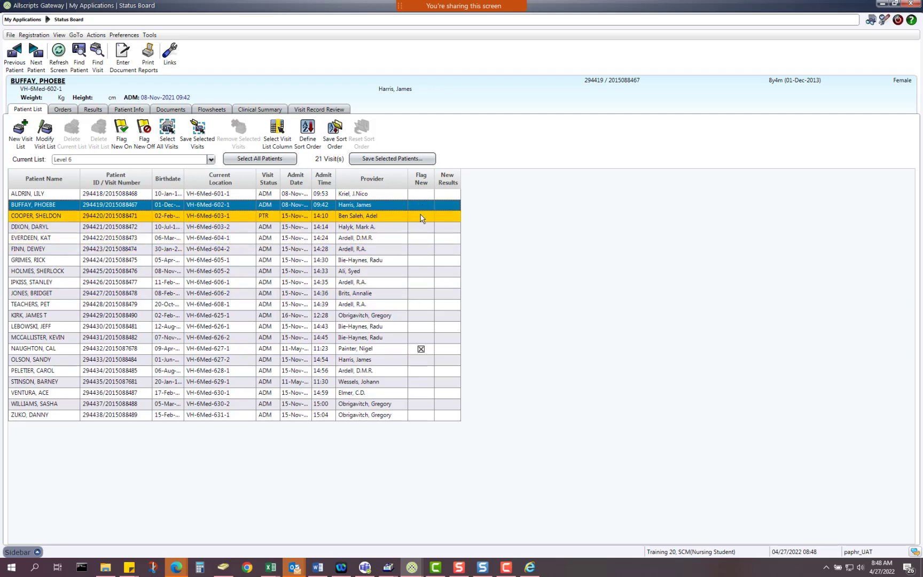
pyautogui.click(421, 216)
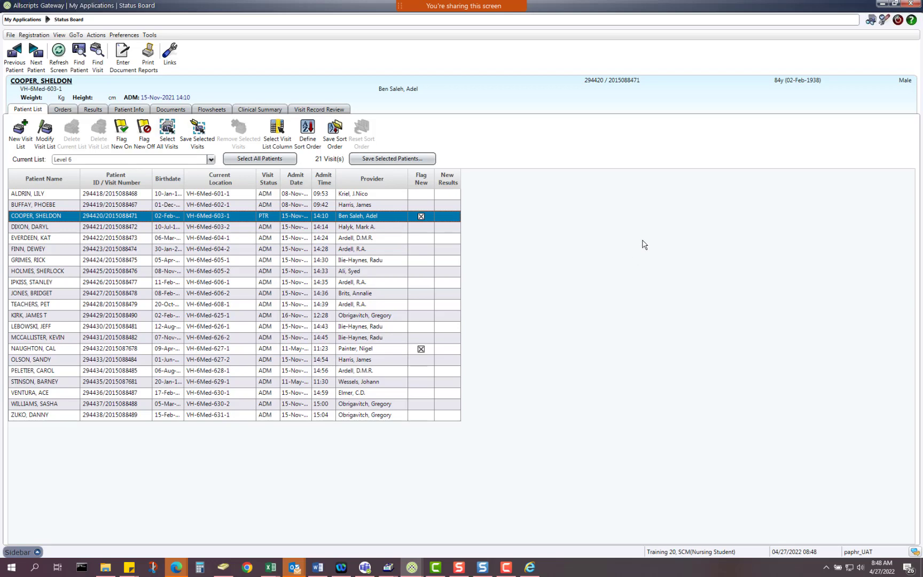
# Step: Tick Flag New on the VH-6Med-604-1 visit row in the Level 6 list
pyautogui.click(419, 241)
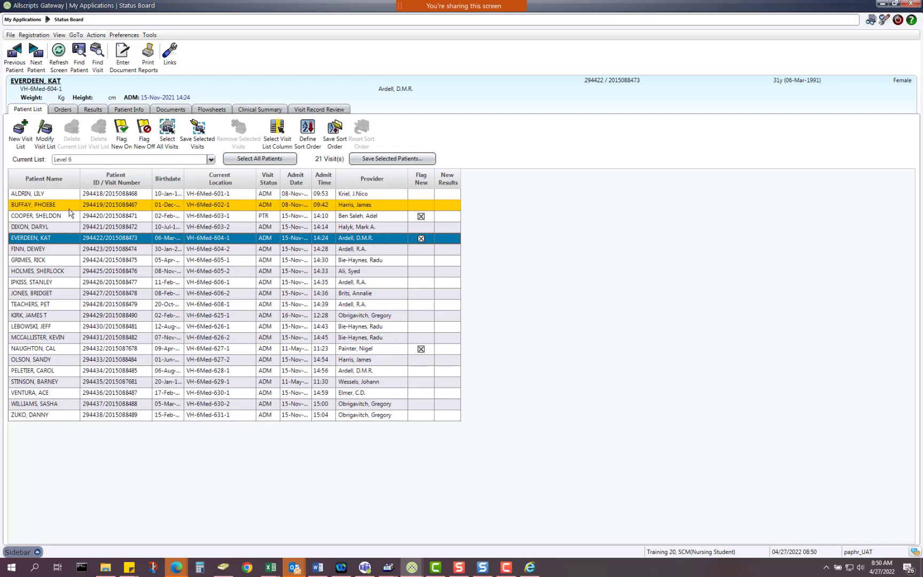
# Step: Multi-select the VH-6Med-603-1, VH-6Med-604-2 and VH-6Med-606-1 visits in the Level 6 list
pyautogui.click(214, 315)
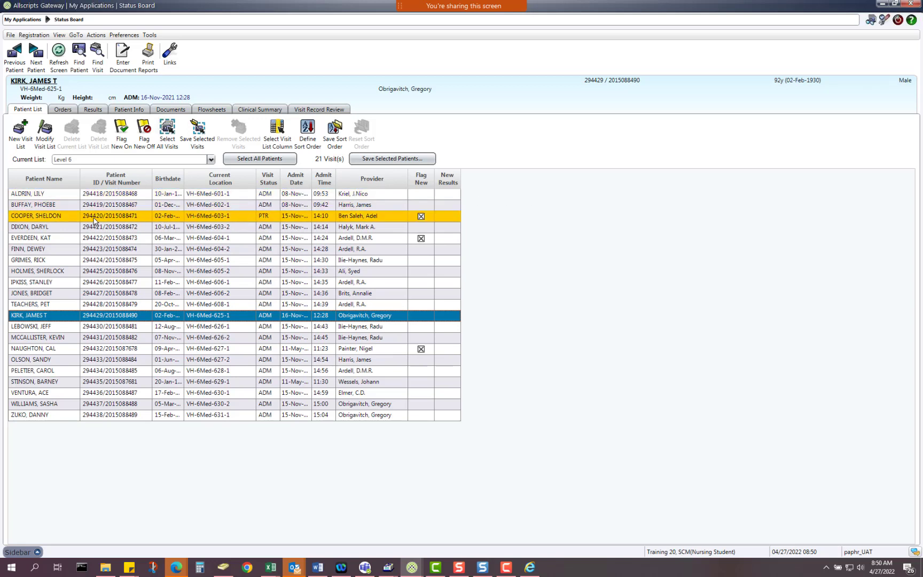
pyautogui.click(73, 220)
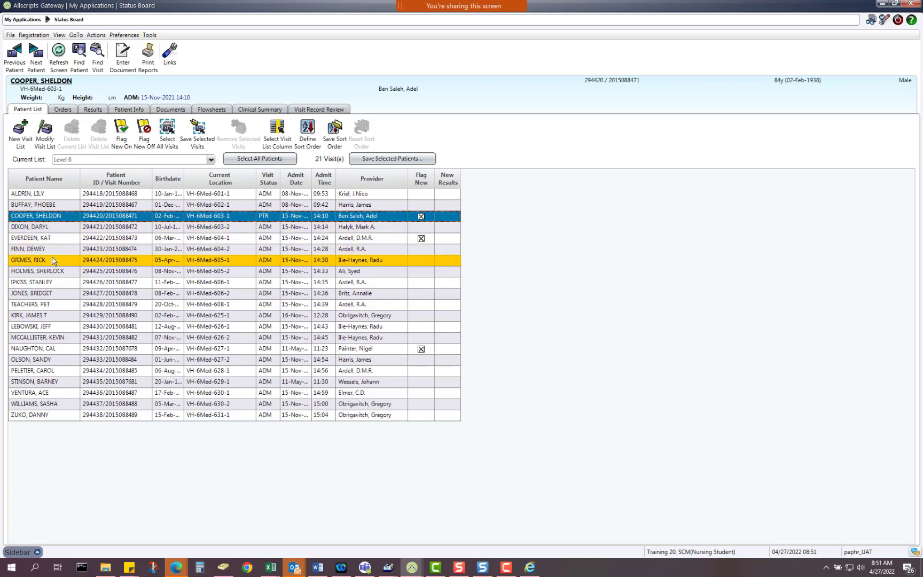
pyautogui.moveTo(66, 222); pyautogui.dragTo(66, 256)
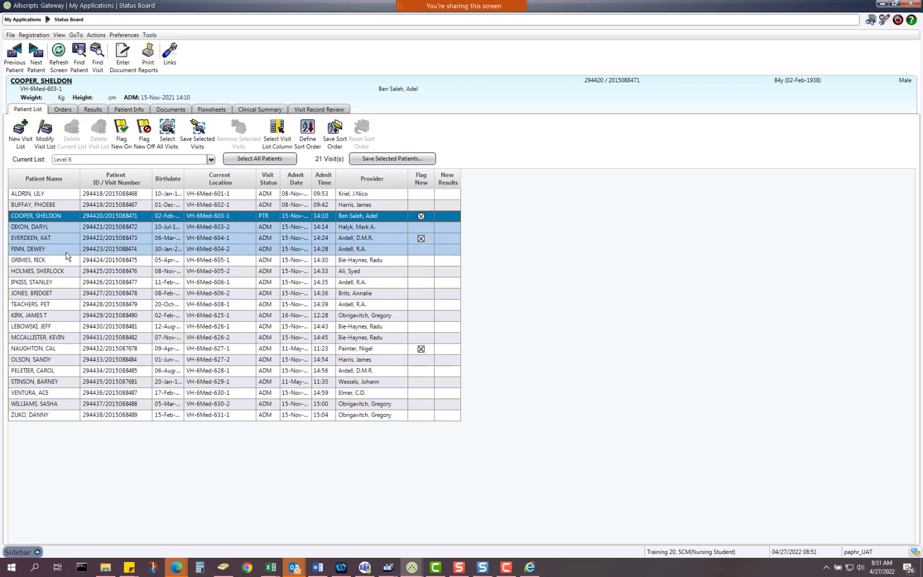
pyautogui.click(94, 217)
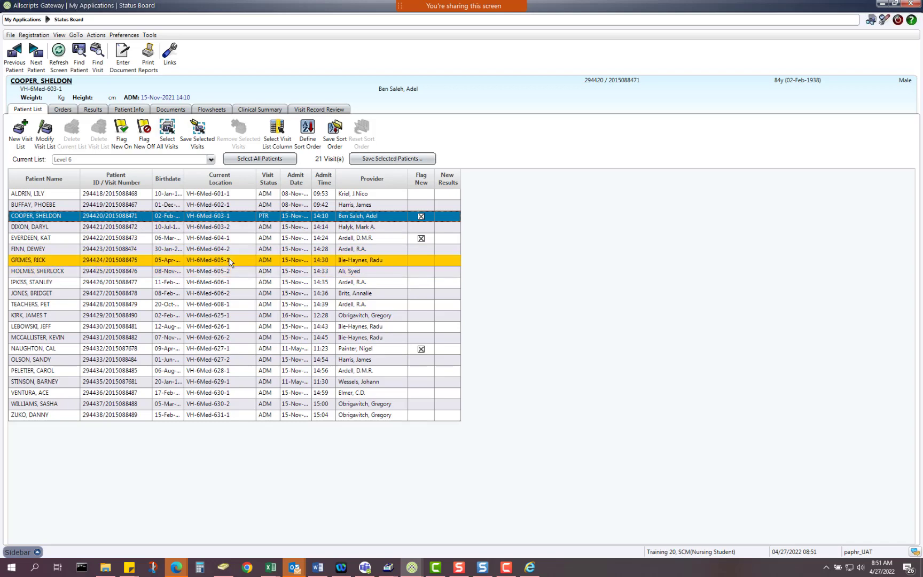
pyautogui.keyDown('ctrl'); pyautogui.click(122, 248); pyautogui.keyUp('ctrl')
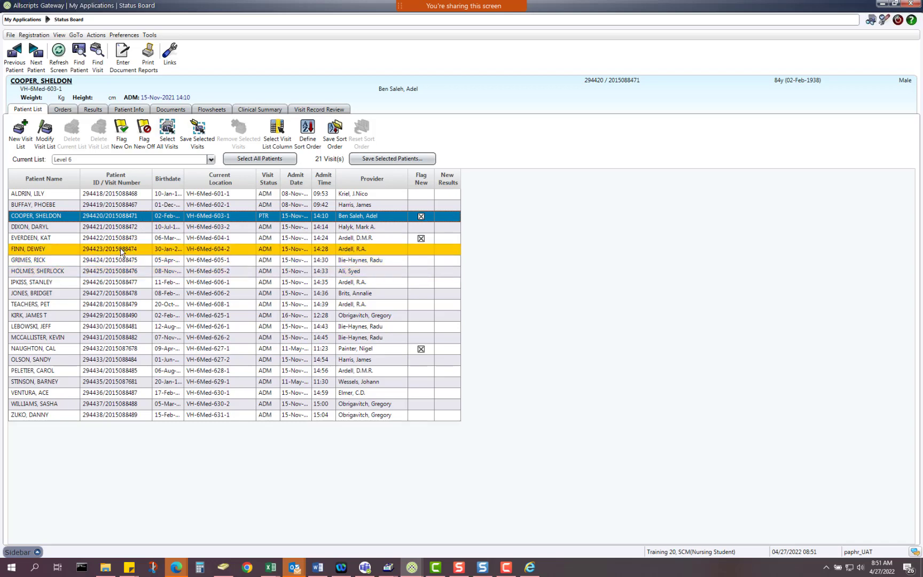
pyautogui.keyDown('ctrl'); pyautogui.click(119, 284); pyautogui.keyUp('ctrl')
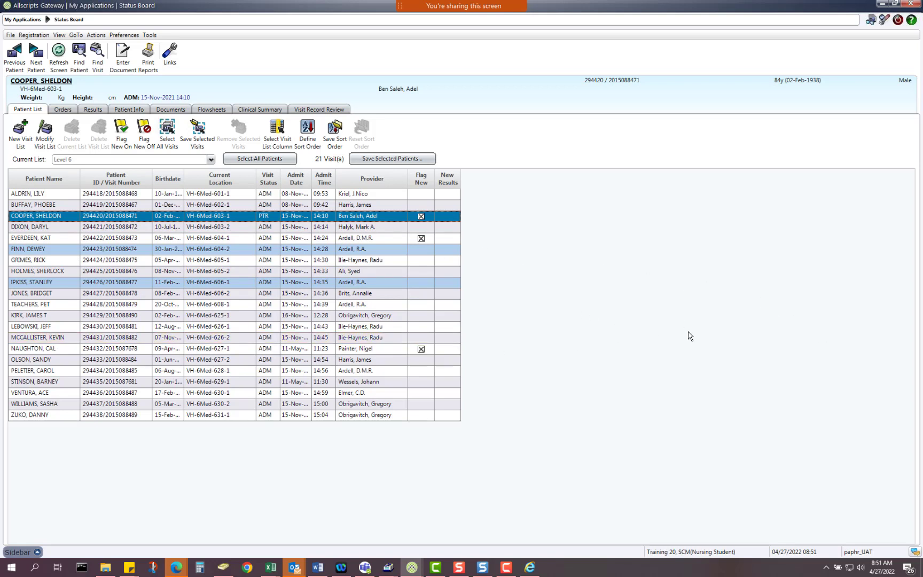
# Step: Save the three selected visits as a new personal list named 'My patients'
pyautogui.click(427, 160)
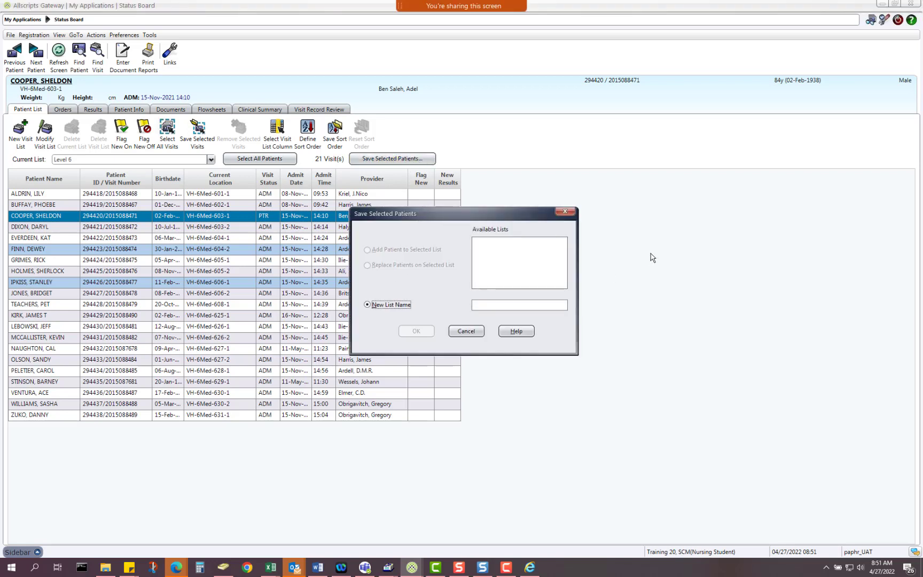
pyautogui.click(507, 306)
pyautogui.write('M')
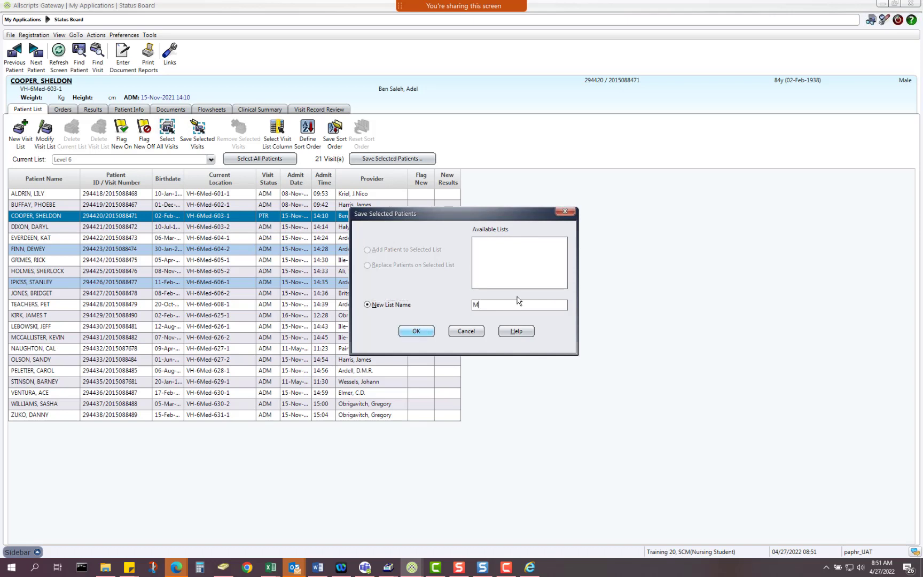
pyautogui.write('y patients')
pyautogui.click(416, 332)
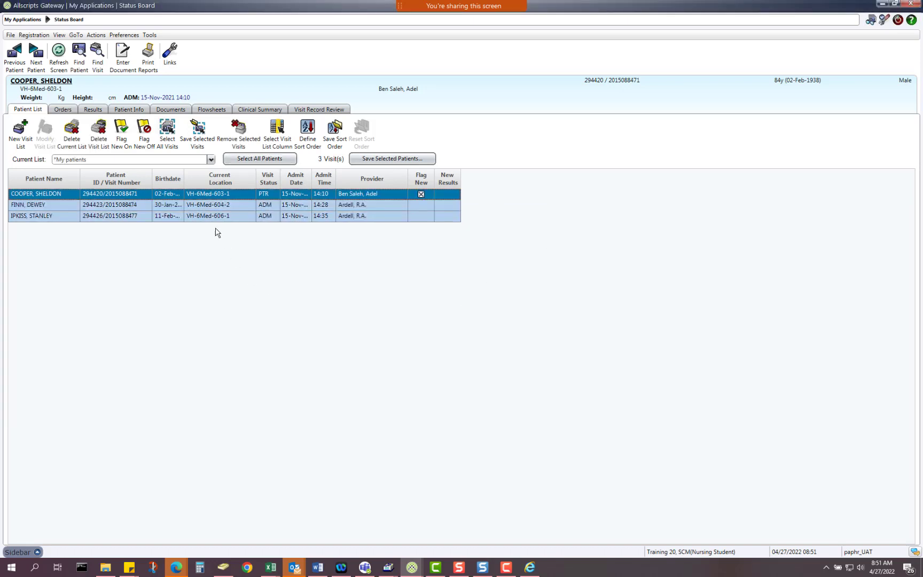
pyautogui.click(150, 205)
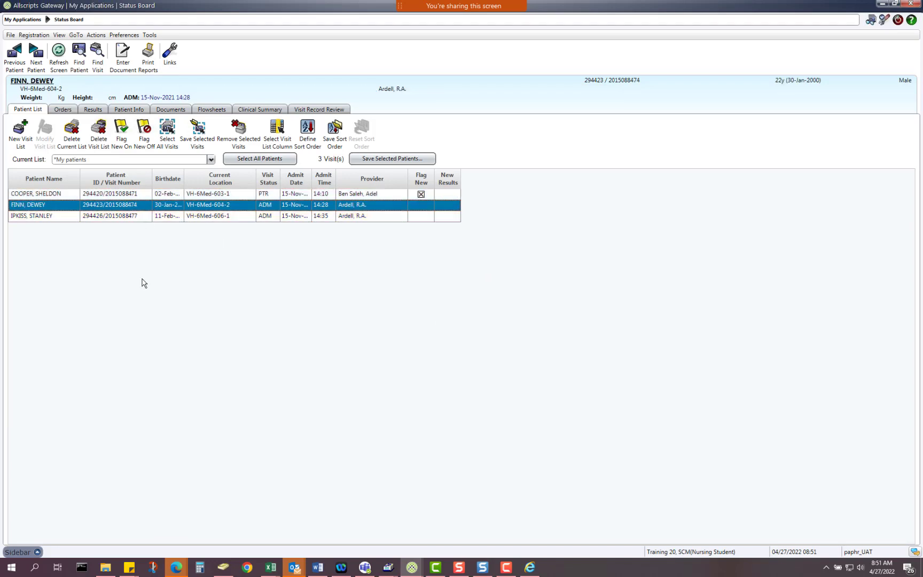
pyautogui.click(214, 193)
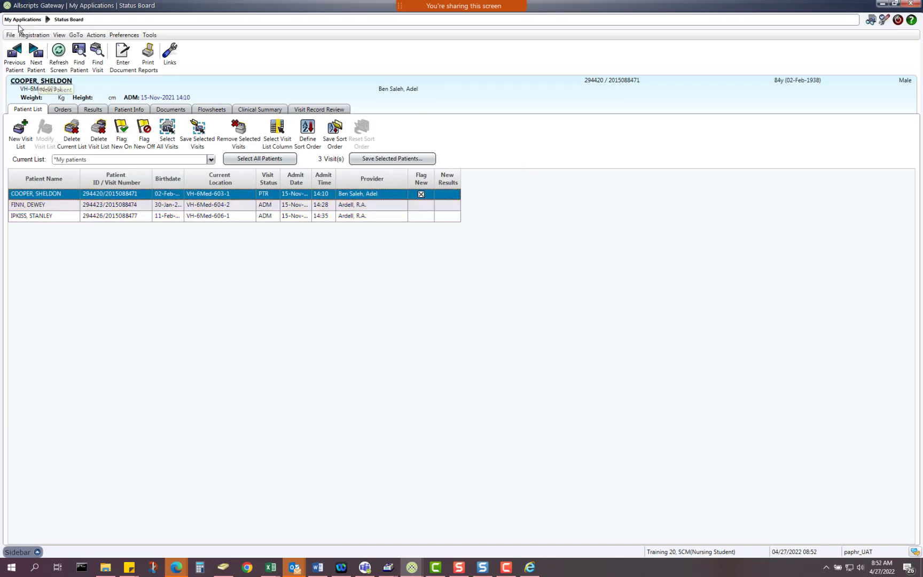
pyautogui.click(34, 54)
pyautogui.click(35, 53)
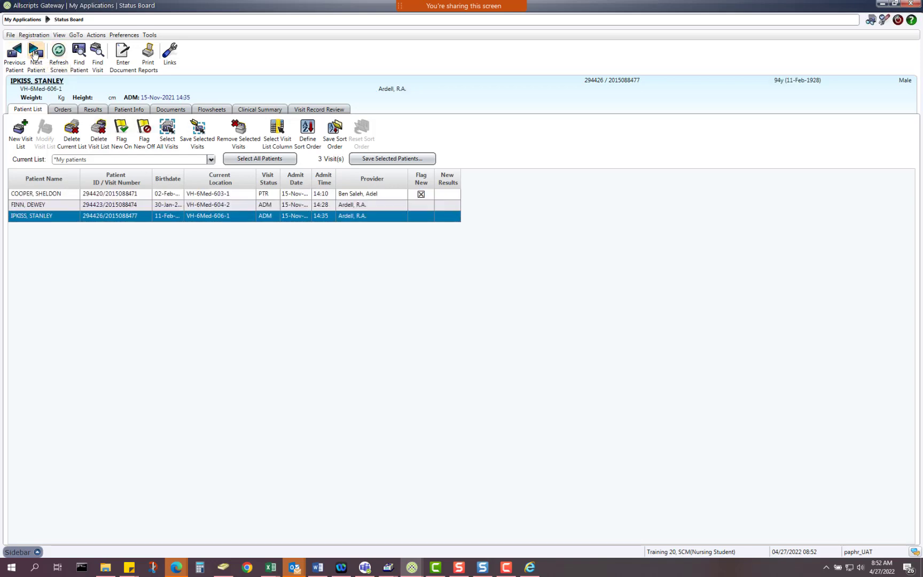
pyautogui.click(35, 53)
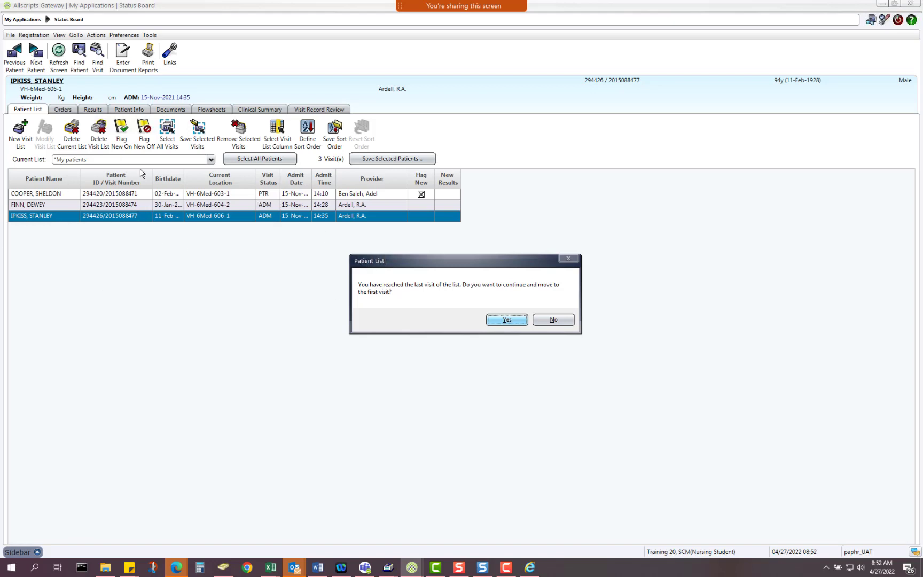
pyautogui.click(506, 320)
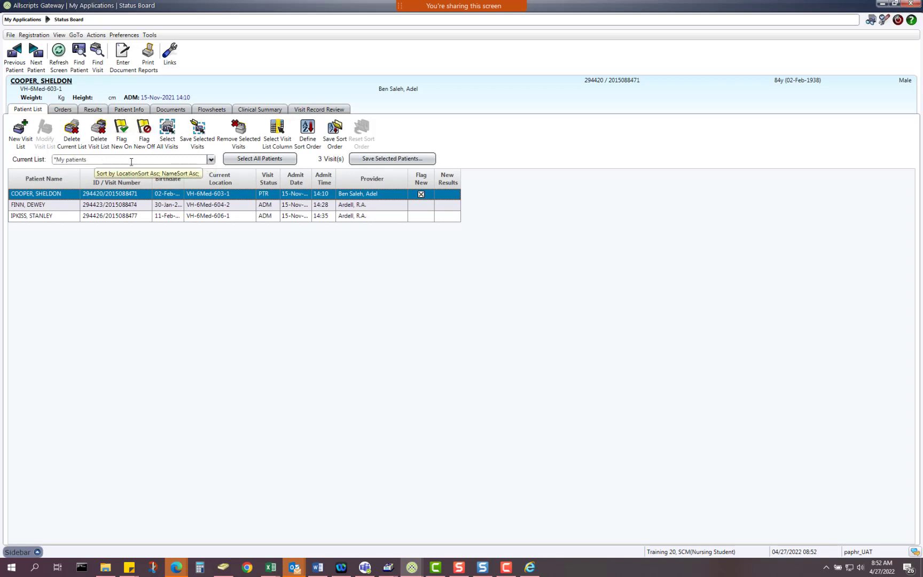
# Step: Display the *My patients list and make its second visit the current patient
pyautogui.click(211, 159)
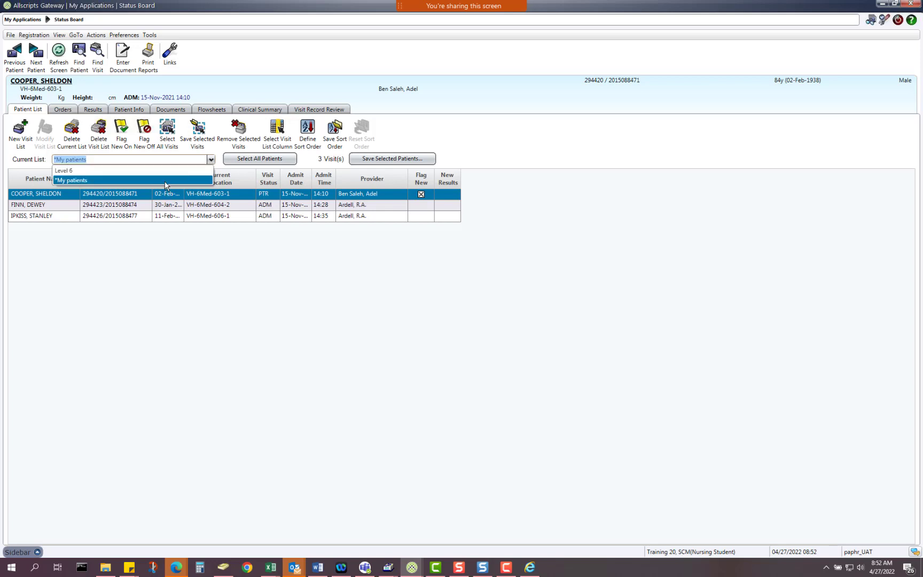
pyautogui.click(109, 180)
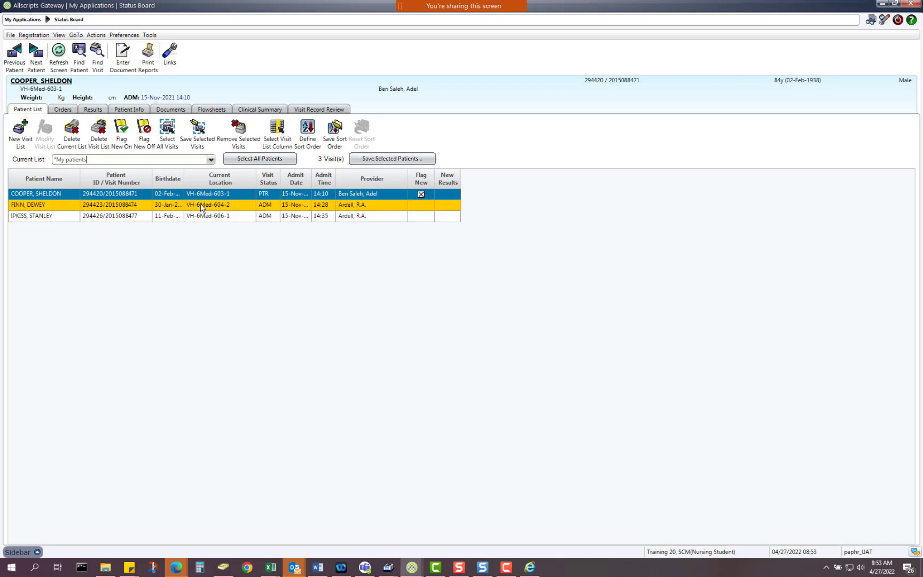
pyautogui.click(165, 208)
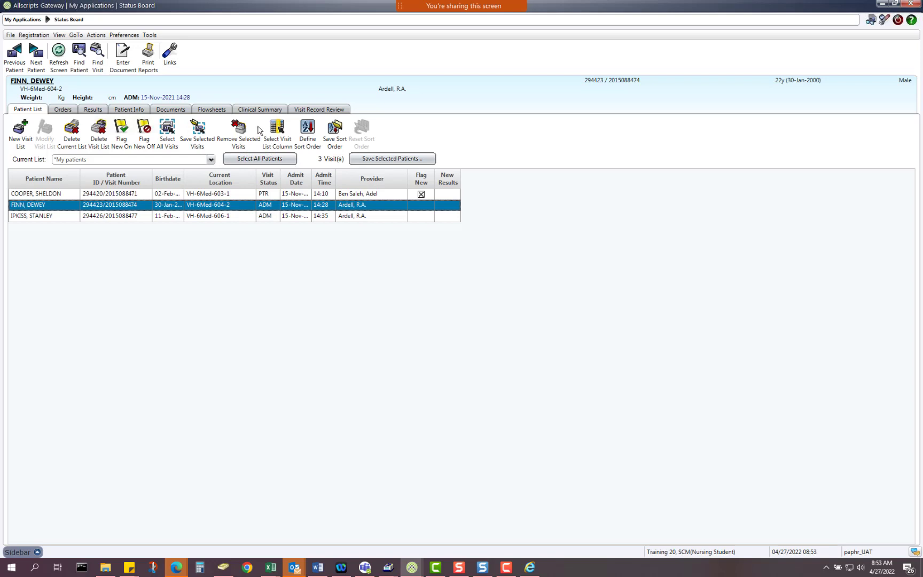
# Step: Remove the second visit from My patients and add Level 6's VH-6Med-602-1 visit instead
pyautogui.click(238, 128)
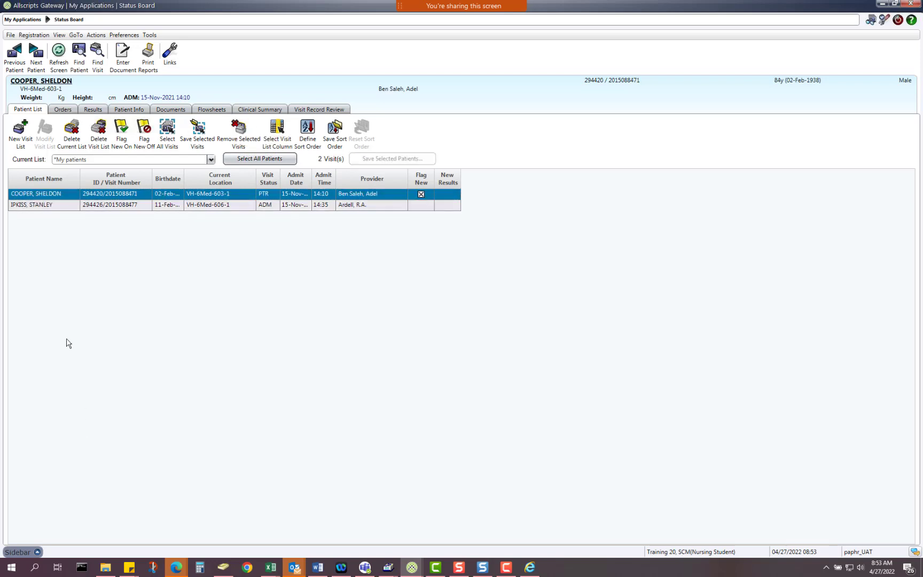
pyautogui.click(436, 208)
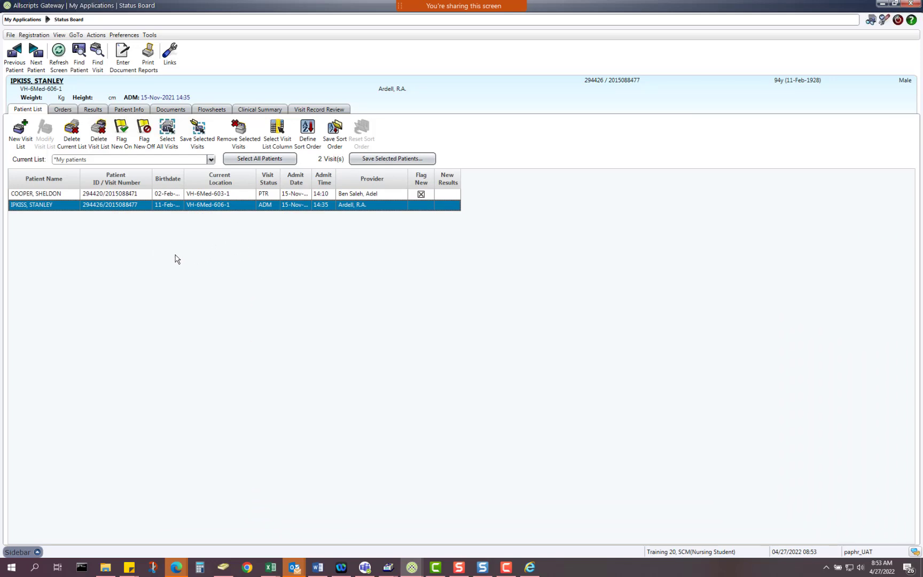
pyautogui.click(212, 159)
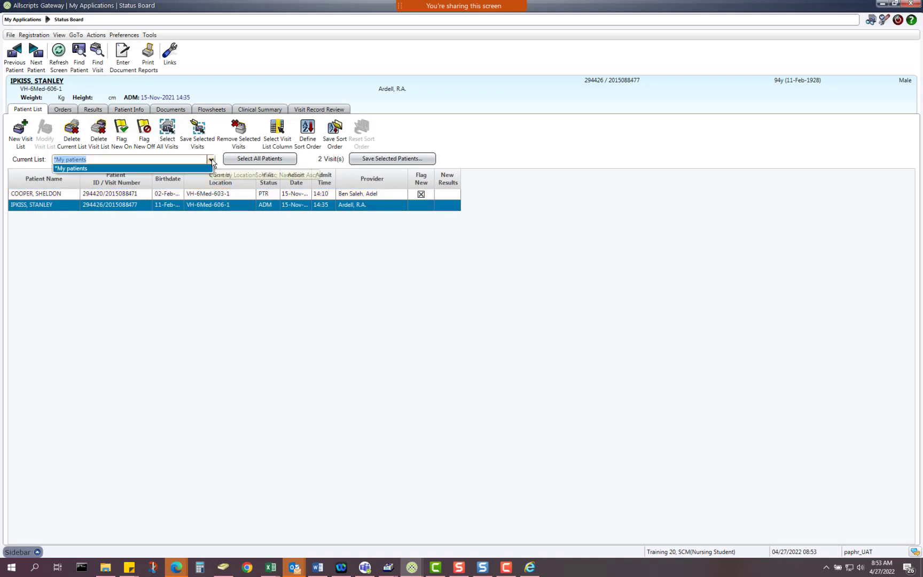
pyautogui.click(158, 170)
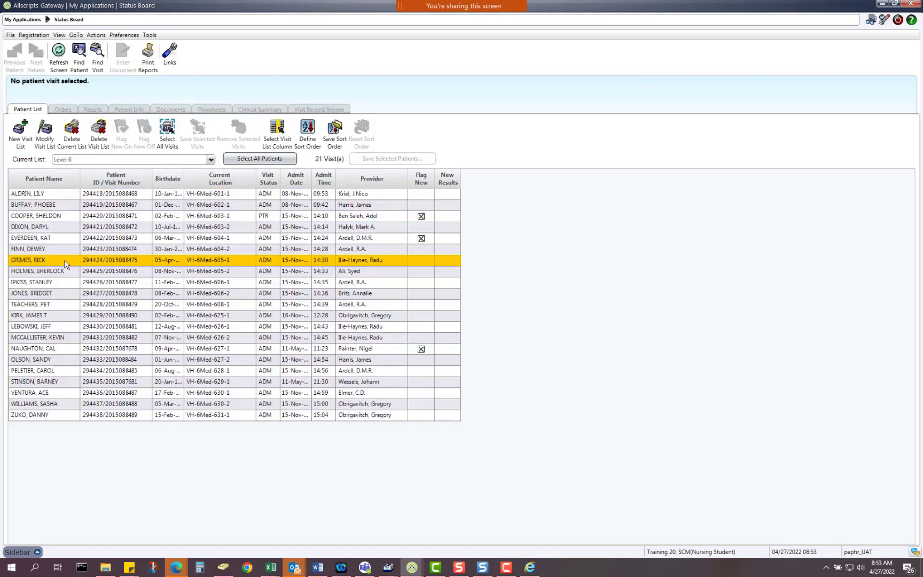
pyautogui.click(63, 206)
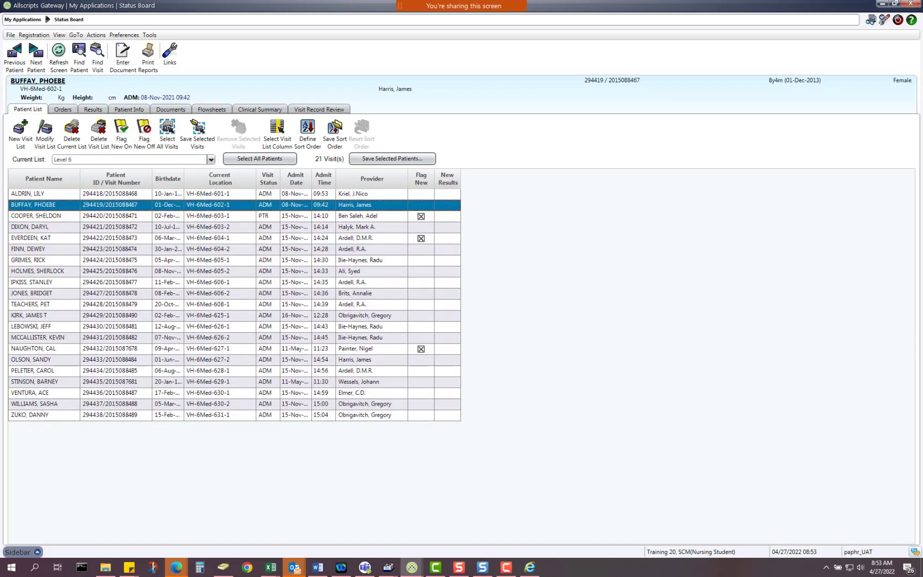
pyautogui.click(360, 160)
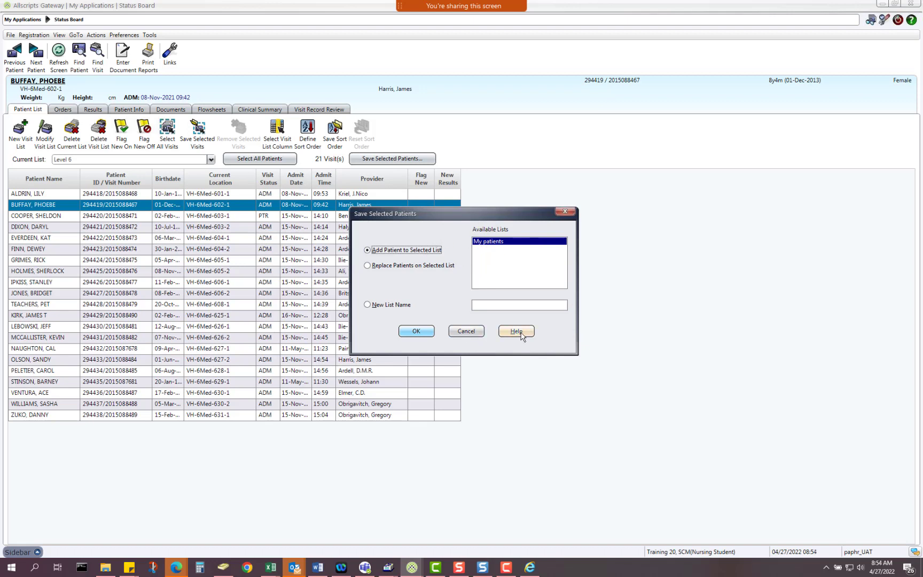
pyautogui.click(416, 331)
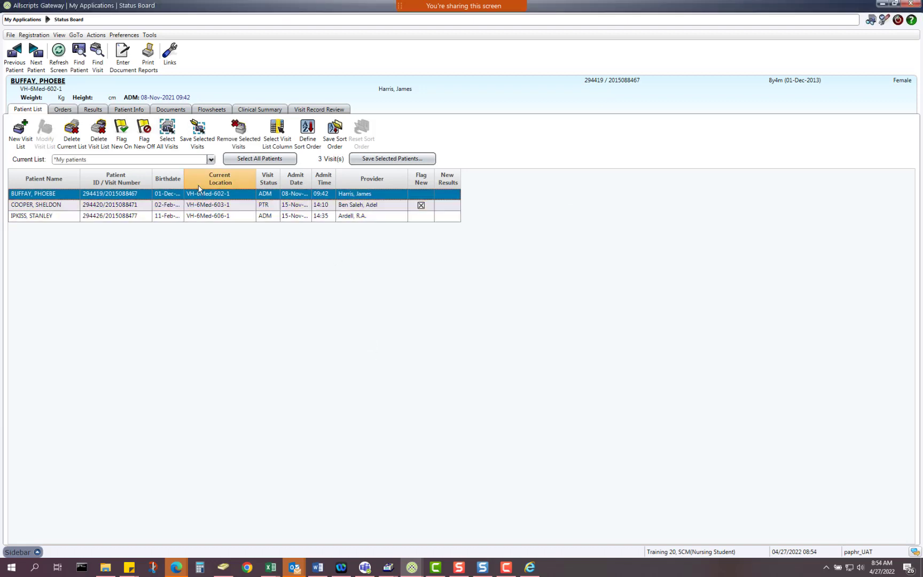
pyautogui.click(197, 204)
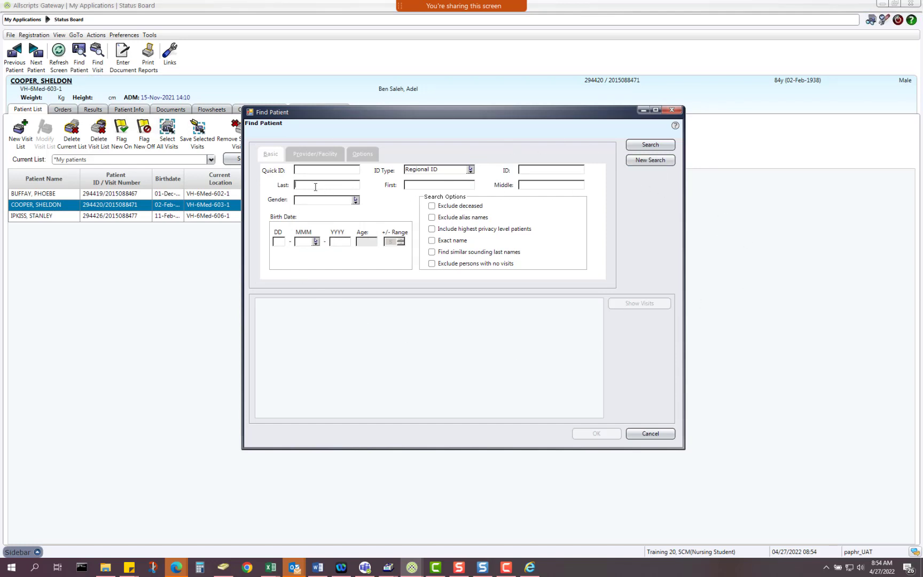
pyautogui.write('Mouse')
pyautogui.write('Mickey')
pyautogui.click(648, 146)
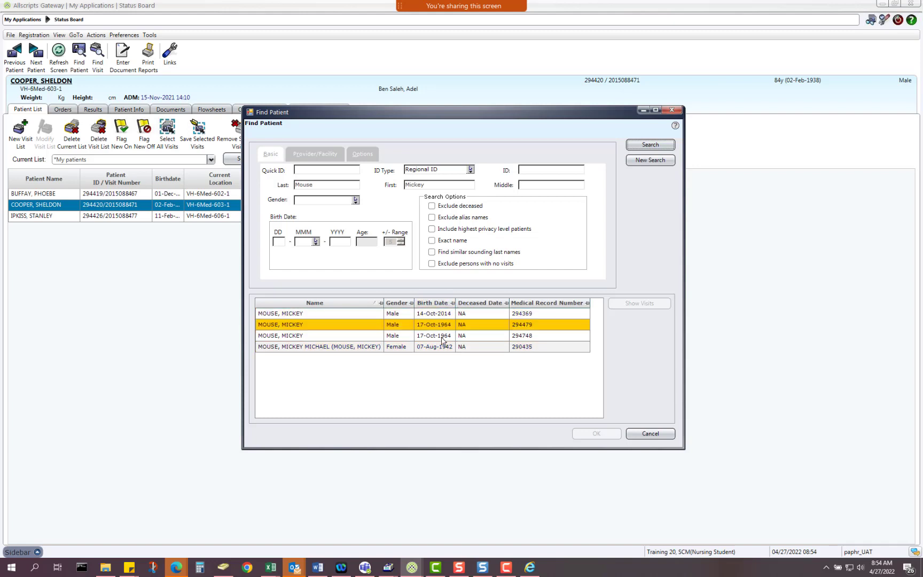
pyautogui.click(329, 324)
pyautogui.click(328, 314)
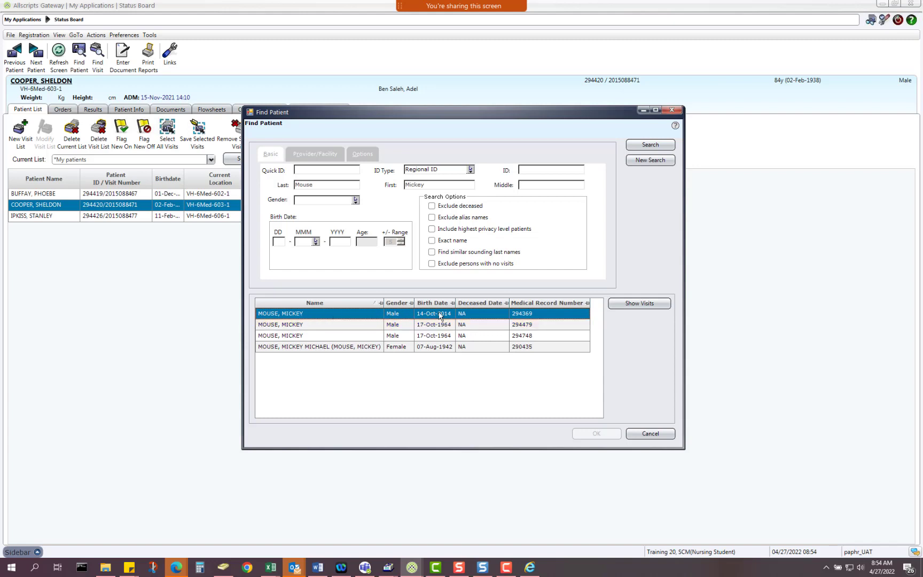
# Step: Choose the patient's 18Apr19 IAC Inpatient visit and open the Override Chart Access reason list
pyautogui.click(646, 304)
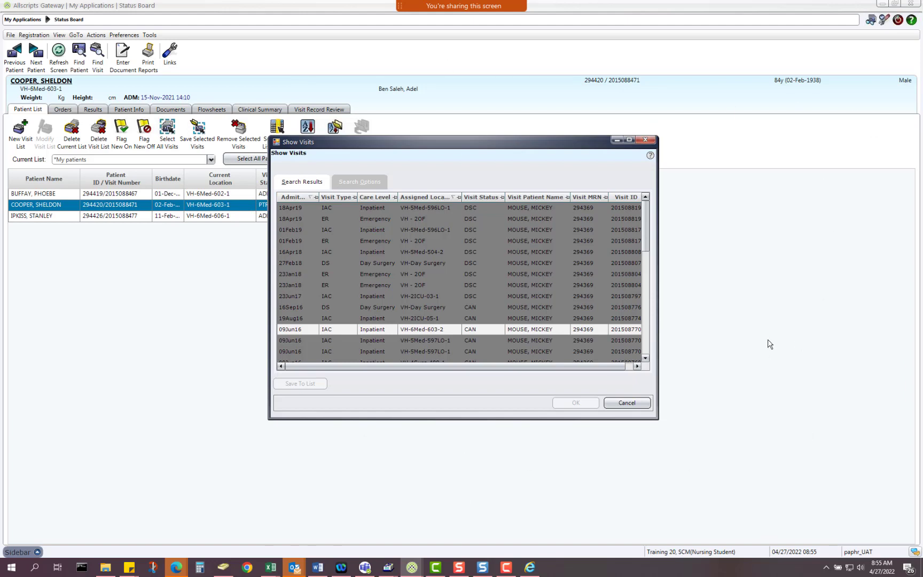
pyautogui.click(320, 219)
pyautogui.click(373, 211)
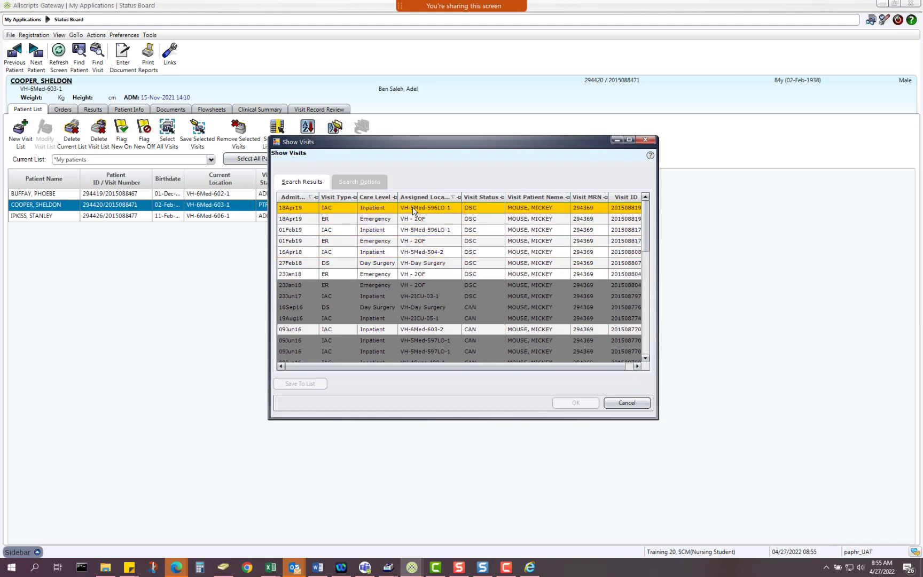
pyautogui.click(350, 212)
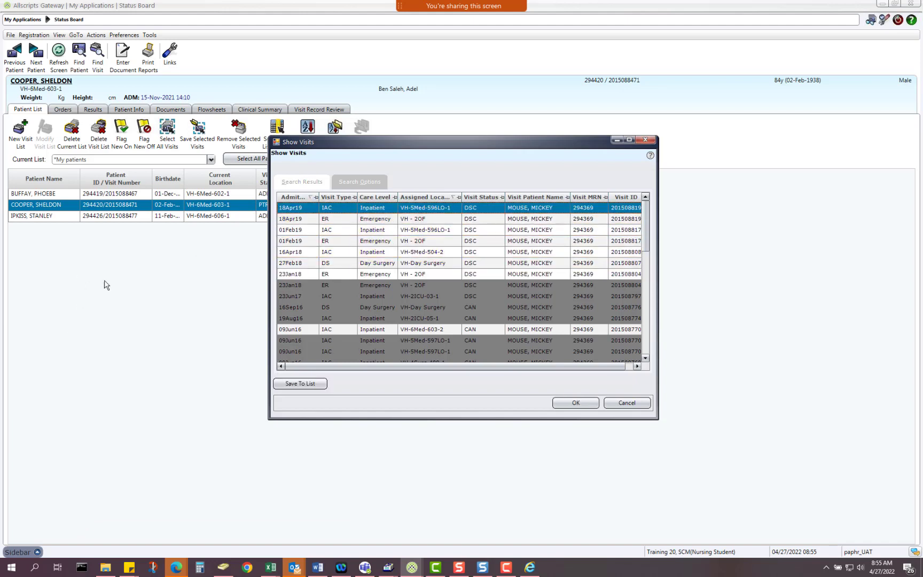
pyautogui.click(580, 406)
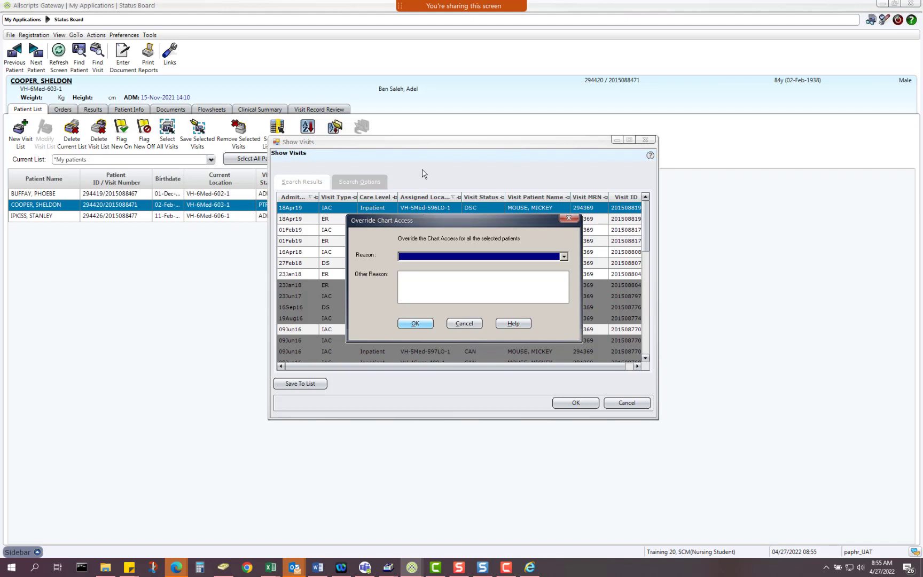
pyautogui.click(563, 257)
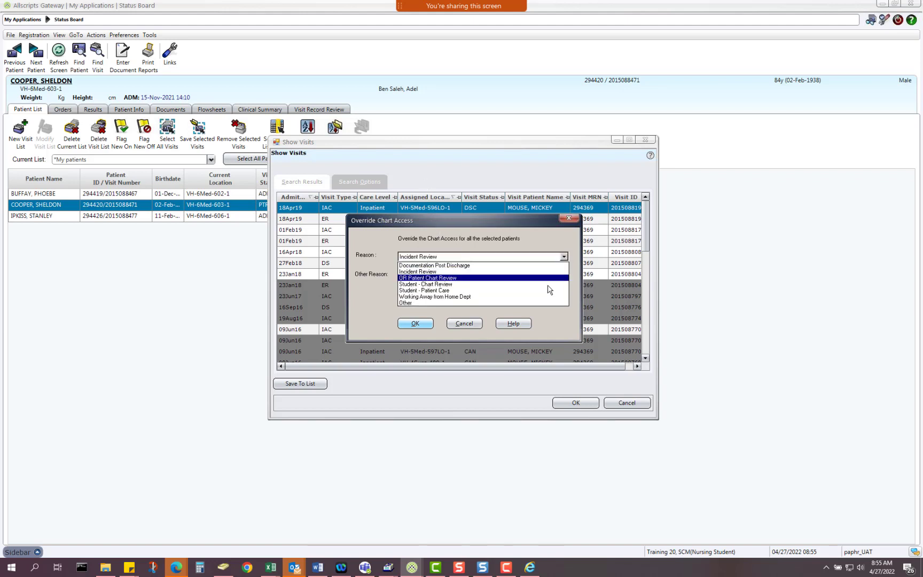
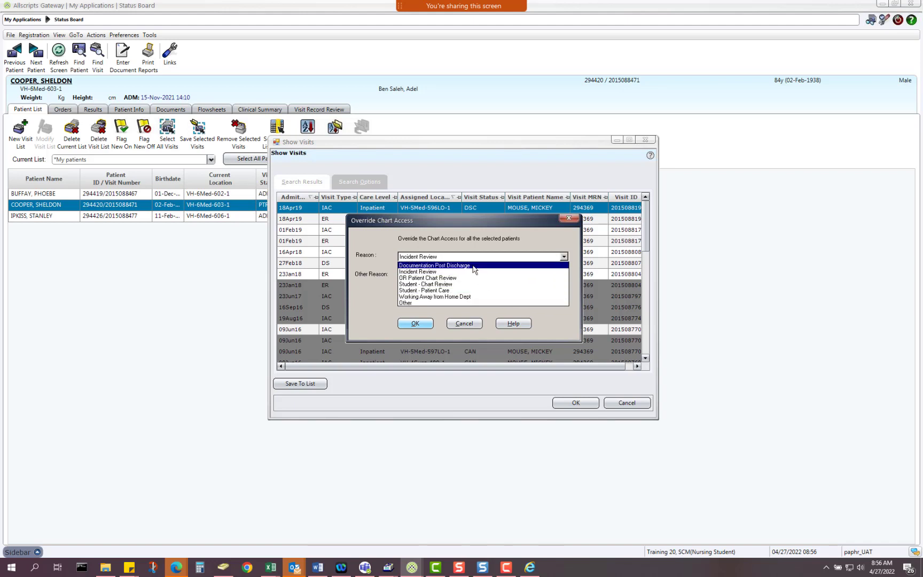
# Step: Override chart access with reason 'Documentation Post Discharge' and open the discharged visit
pyautogui.click(473, 265)
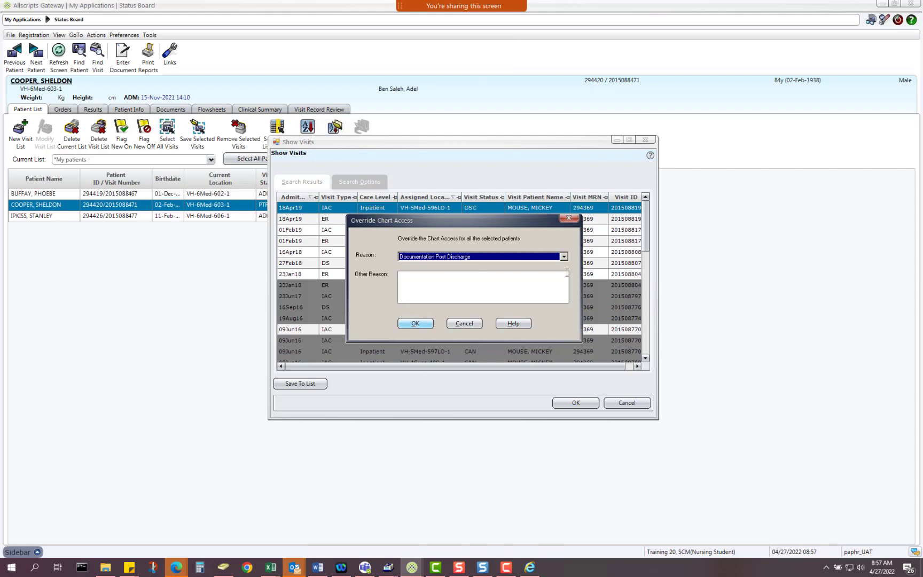
pyautogui.click(416, 324)
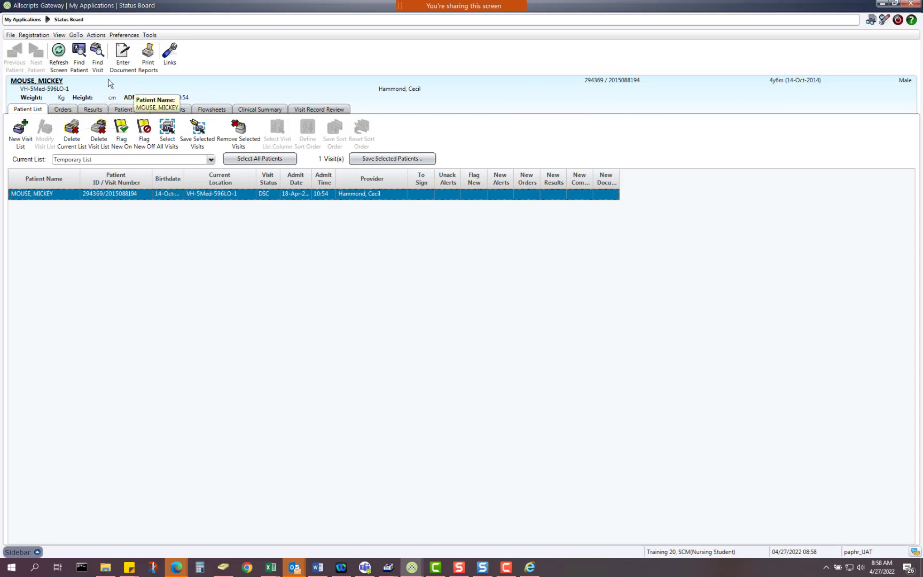
# Step: Review More Header Info for the discharged visit, including the Override care provider, then close it
pyautogui.rightClick(361, 90)
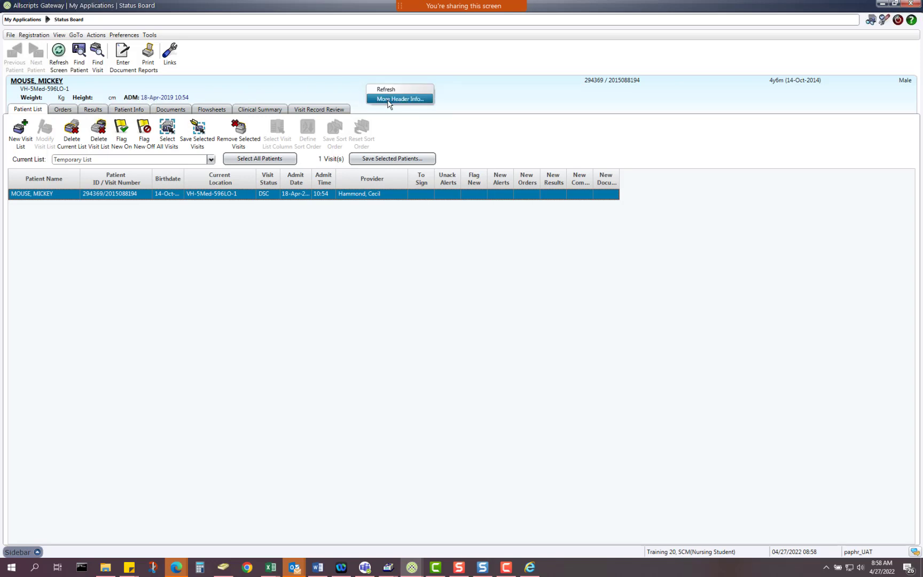
pyautogui.click(389, 100)
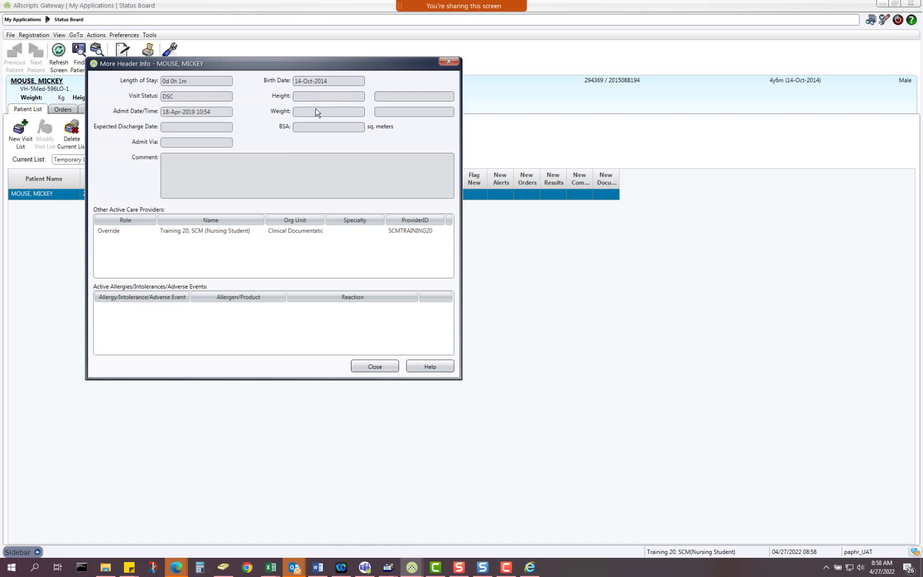
pyautogui.click(375, 367)
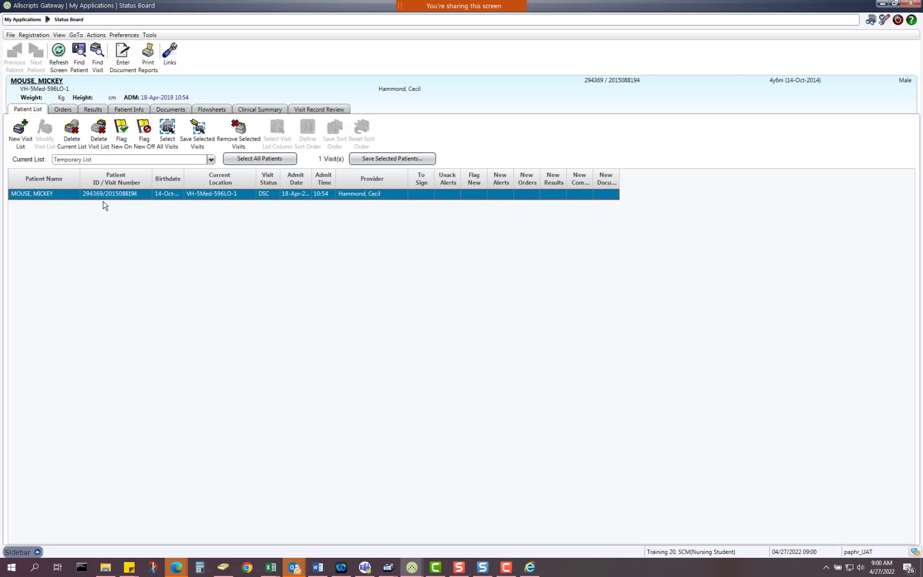
# Step: Save the discharged visit to the My patients list, bringing it to 4 visits
pyautogui.click(421, 159)
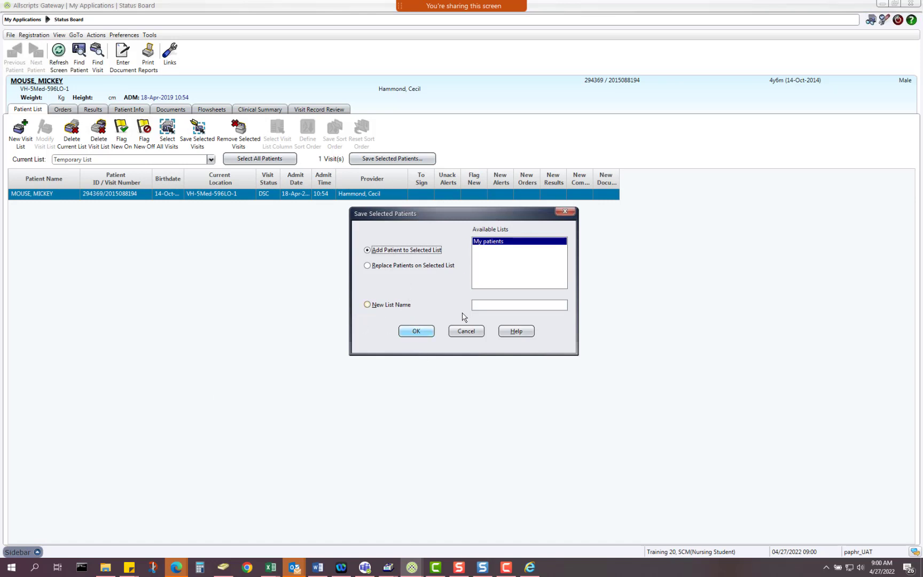
pyautogui.click(417, 332)
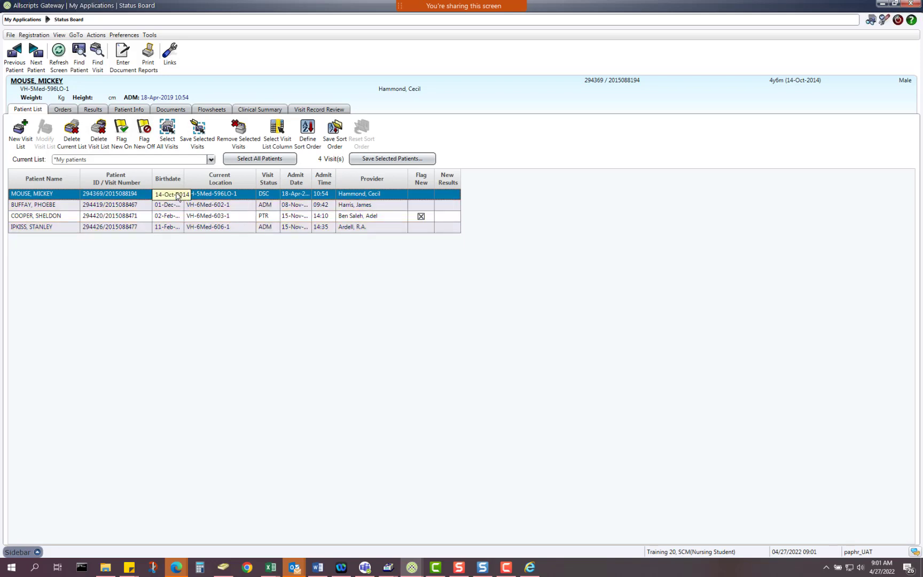
# Step: Remove the discharged visit from My patients and select the PTR-status visit
pyautogui.click(243, 139)
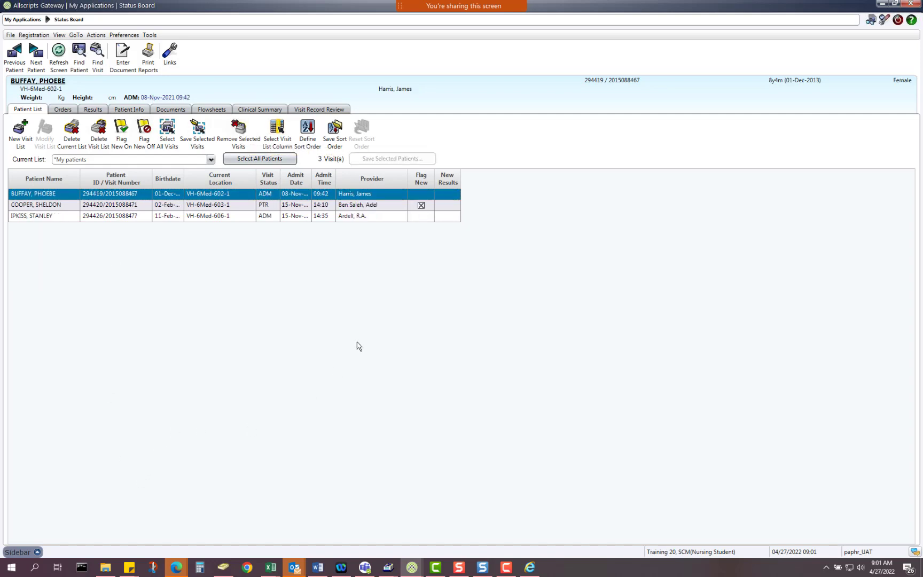
pyautogui.click(291, 205)
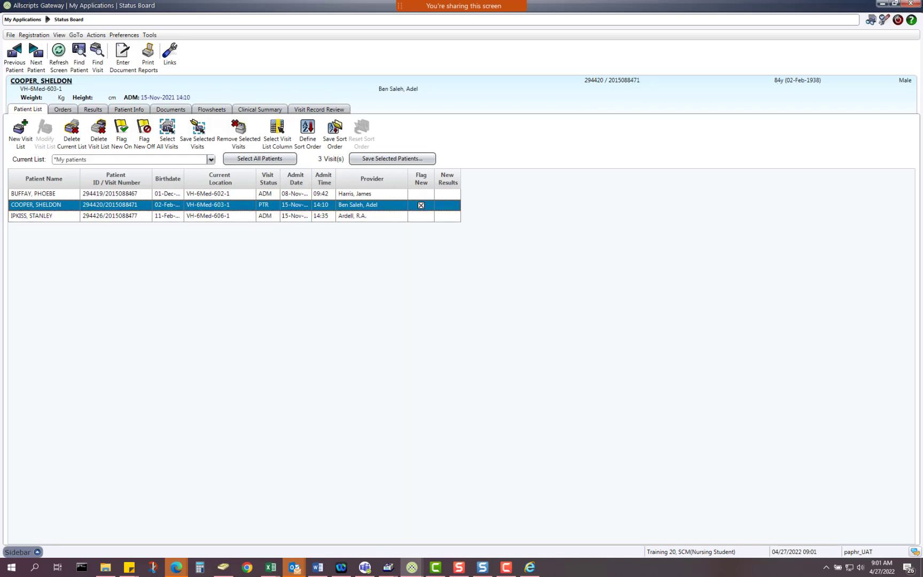